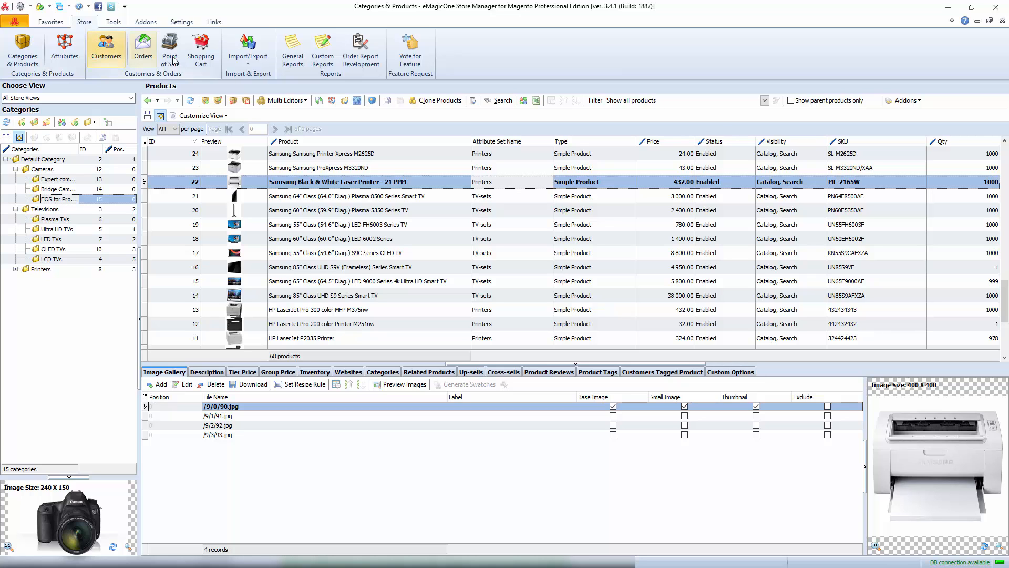
Start the Import/Export Products wizard and choose to import products from a file
click(251, 64)
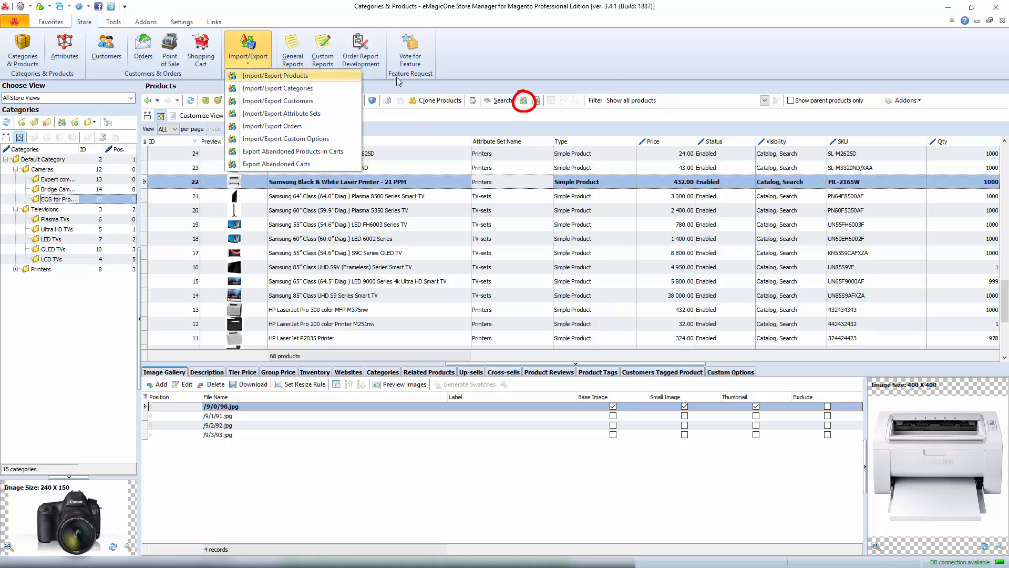
right_click(536, 182)
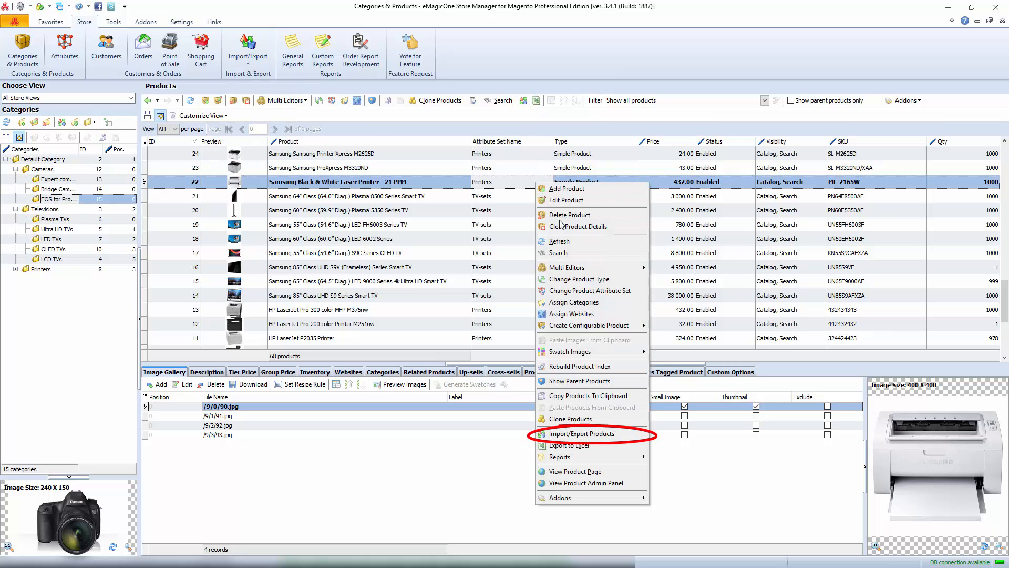
click(637, 434)
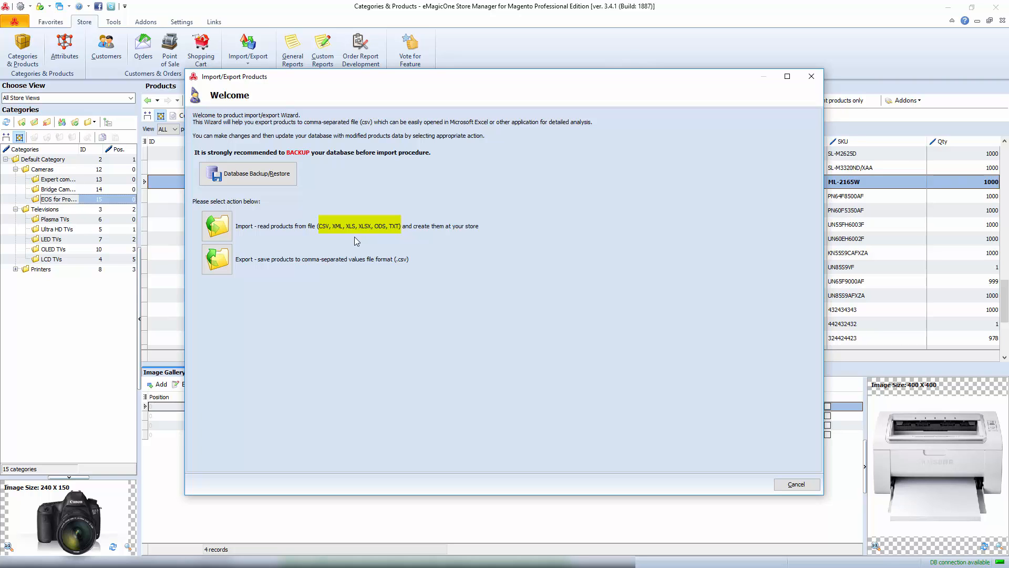
click(227, 230)
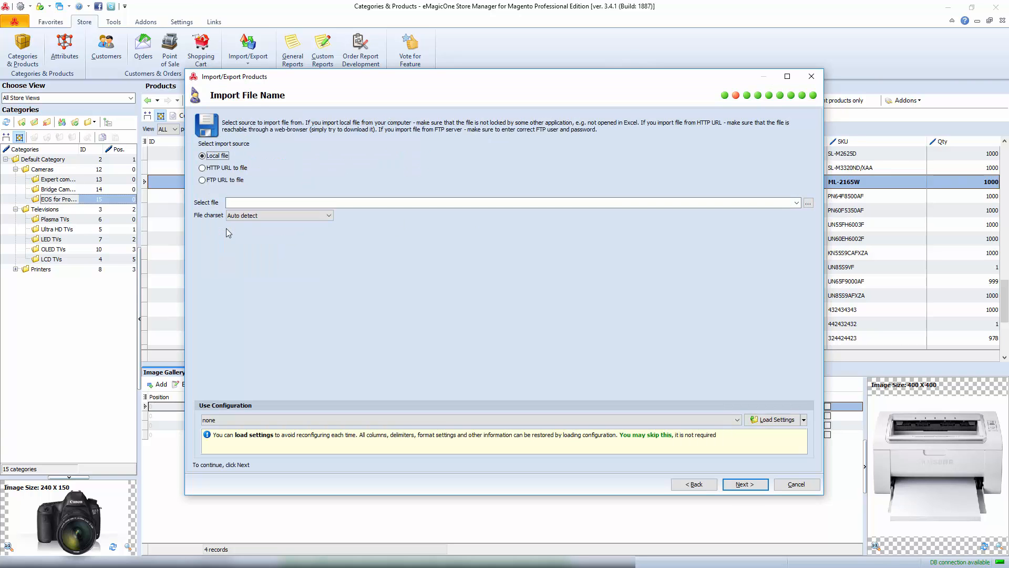
Try the HTTP URL and FTP URL import sources and return to the local file source
click(227, 169)
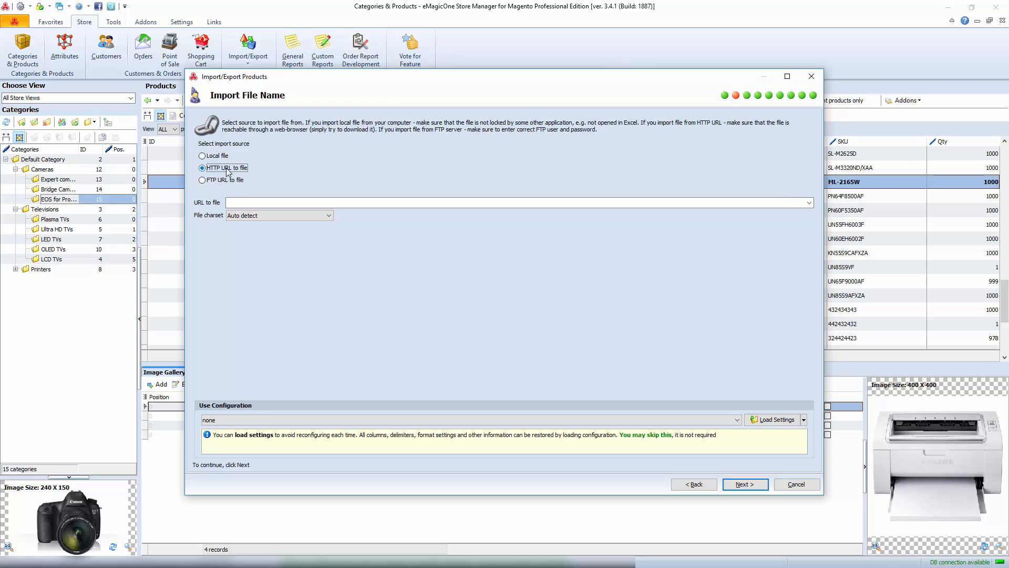
click(227, 180)
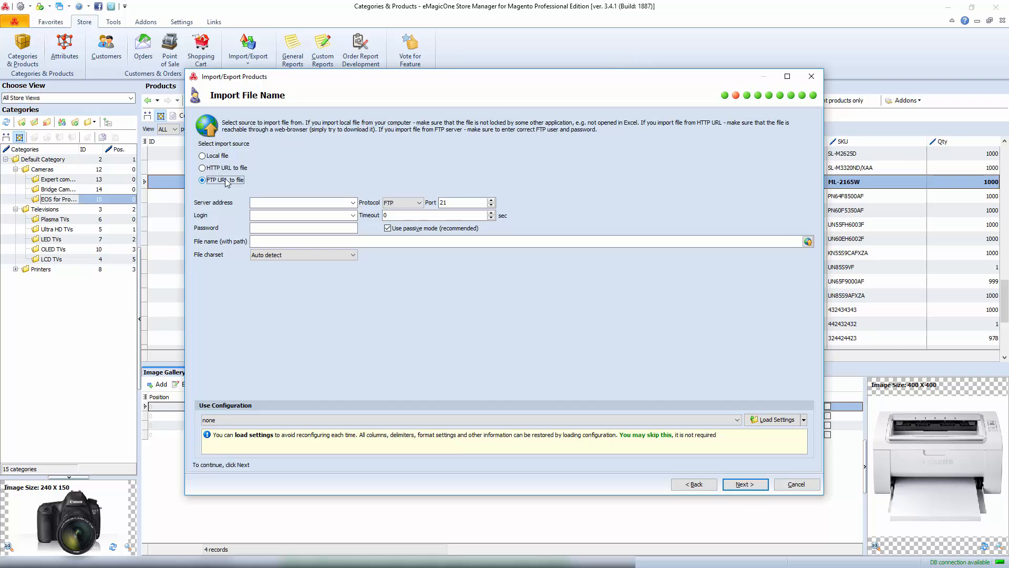
click(221, 157)
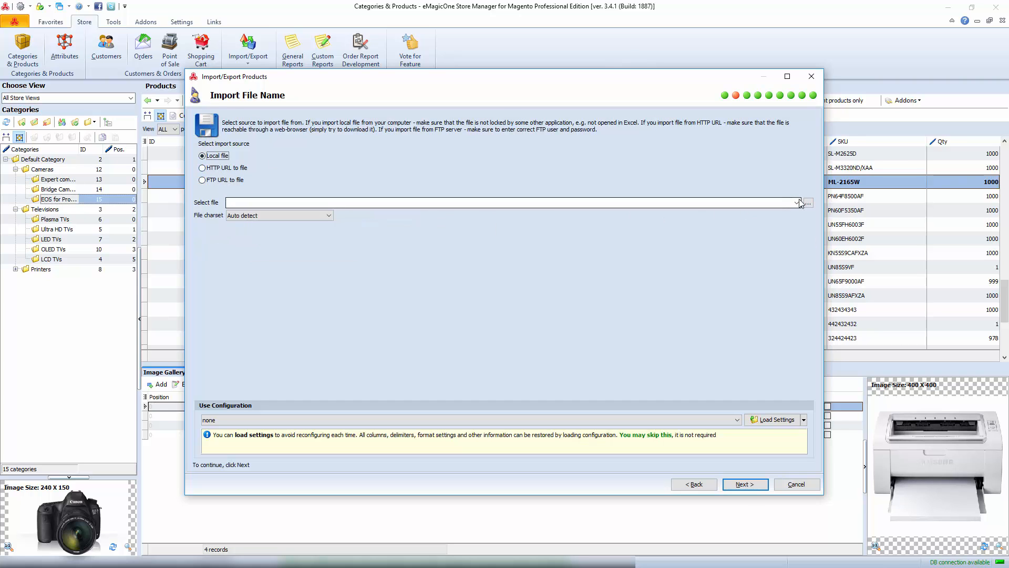
Load the new_products file from the Desktop as the import file and continue to its preview
click(807, 203)
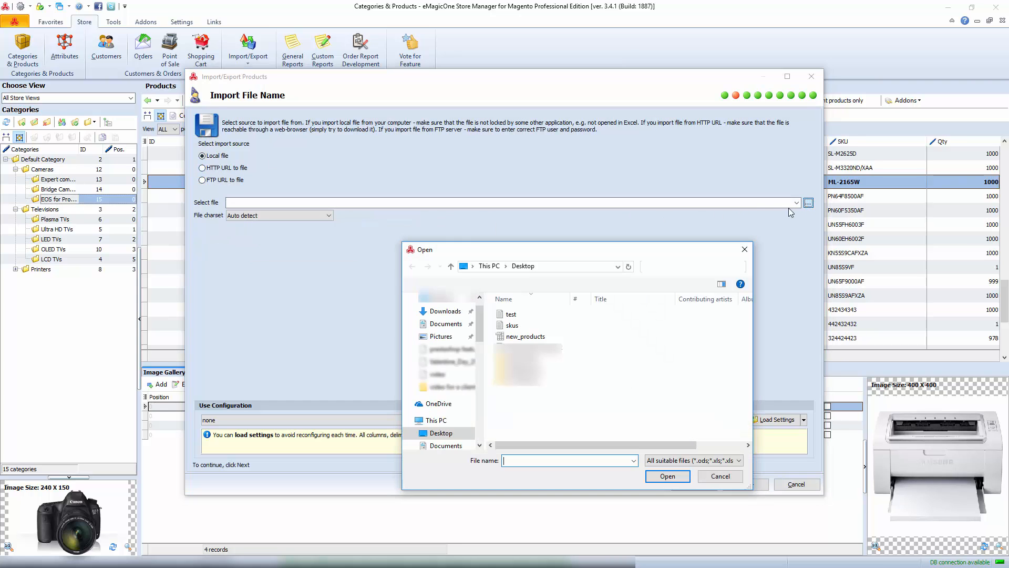
click(526, 336)
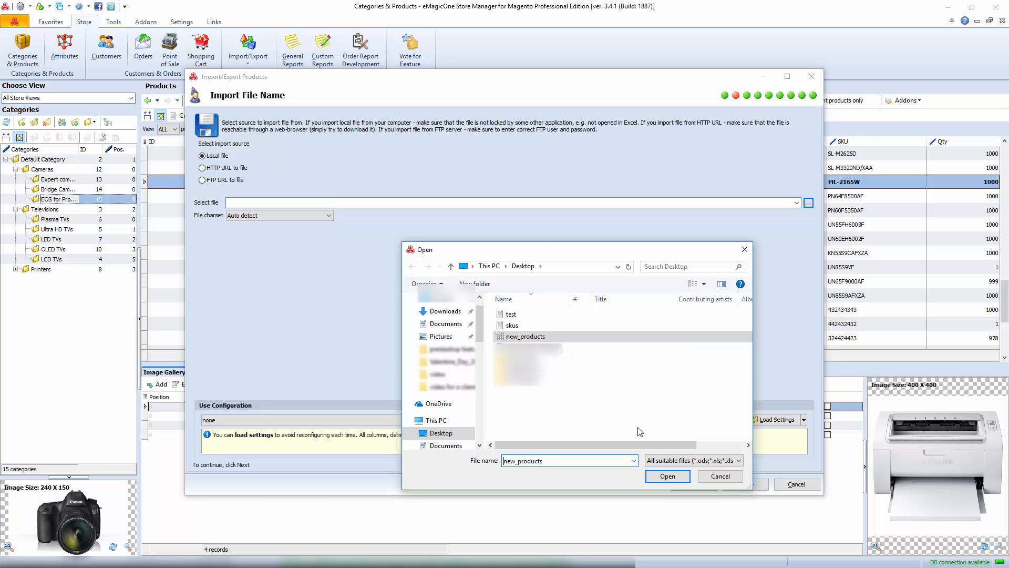
click(667, 476)
click(743, 484)
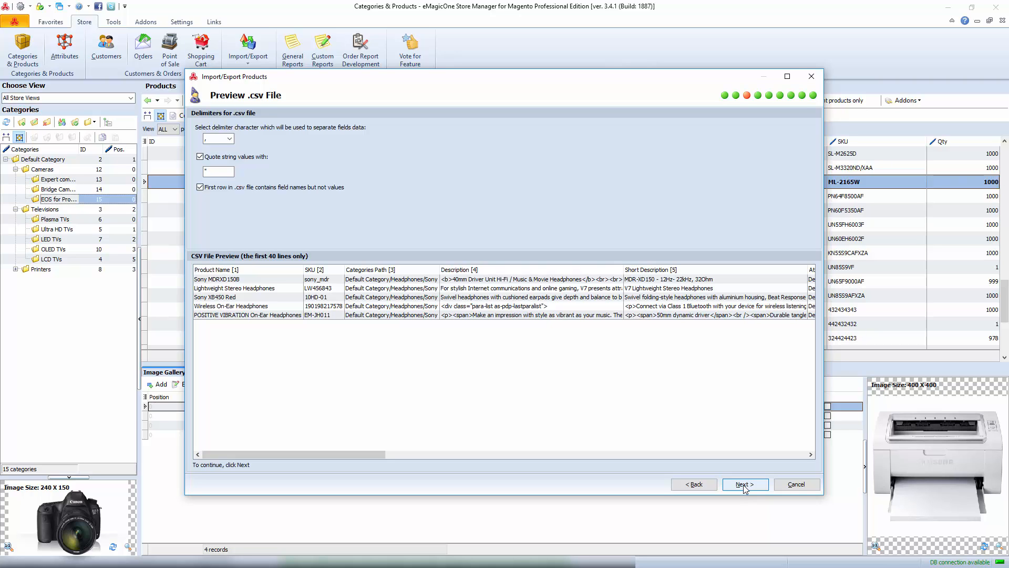
Try <Tab> as the CSV field delimiter and switch back to the comma
click(231, 138)
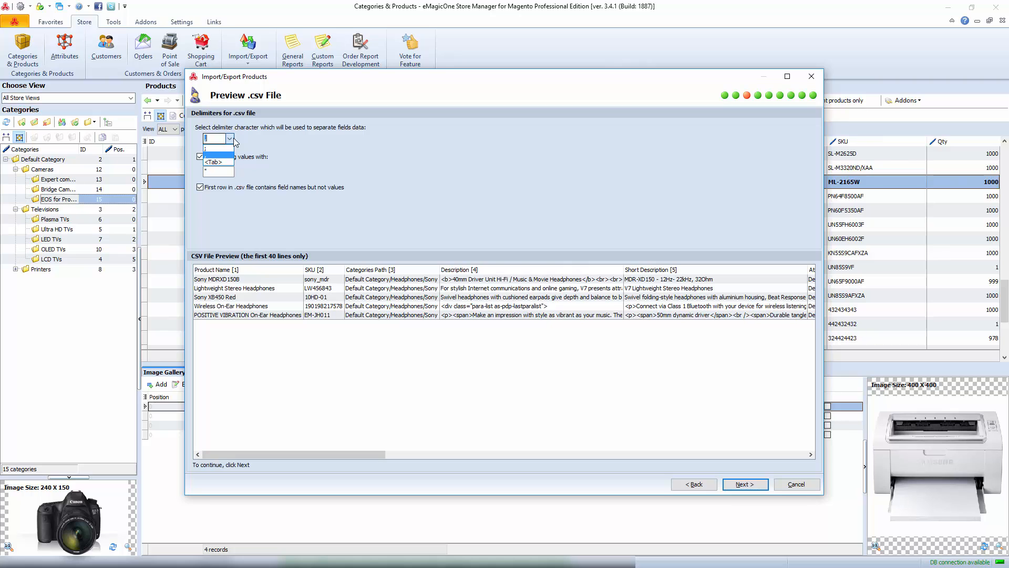
click(229, 162)
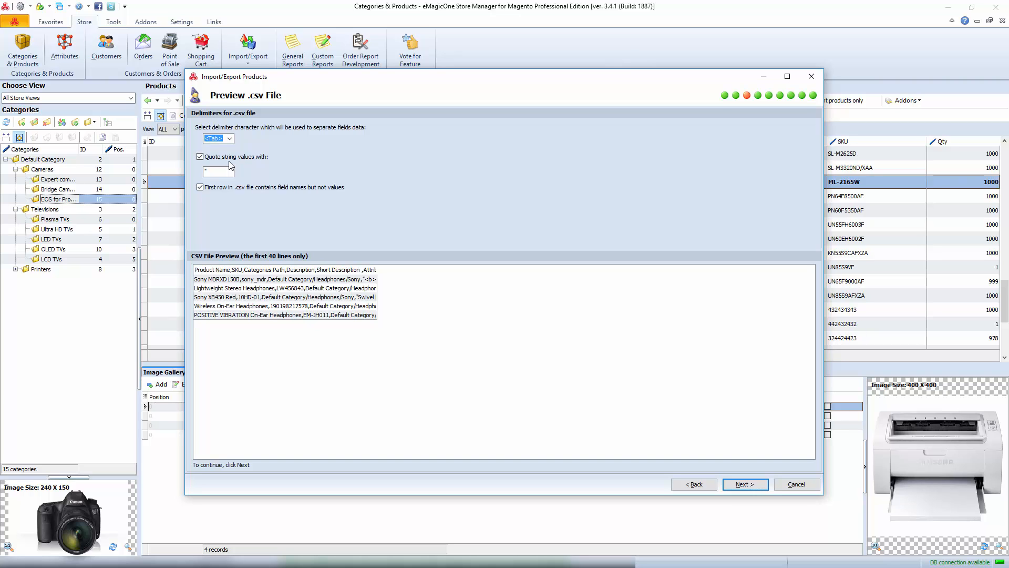
click(229, 139)
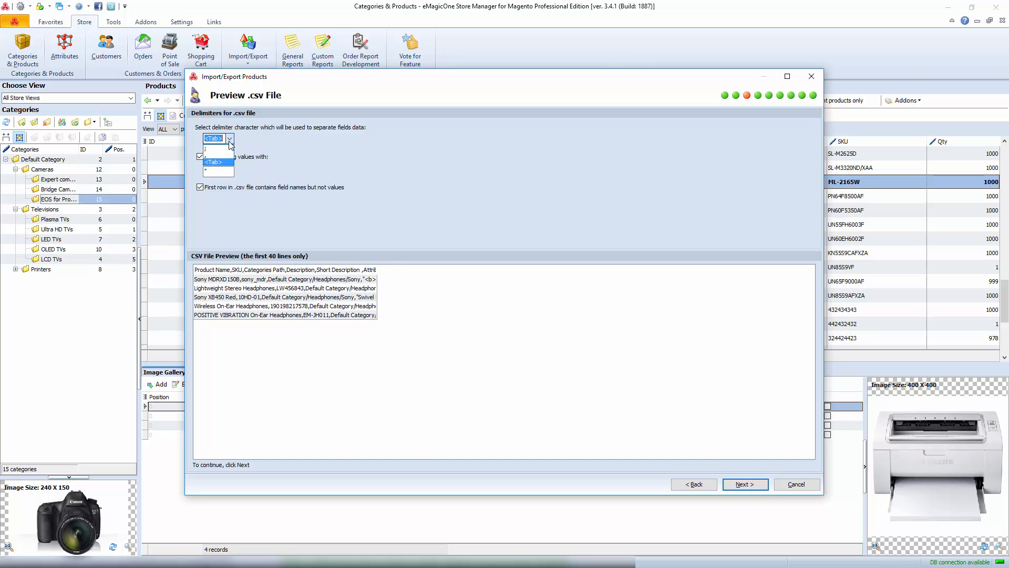
click(223, 155)
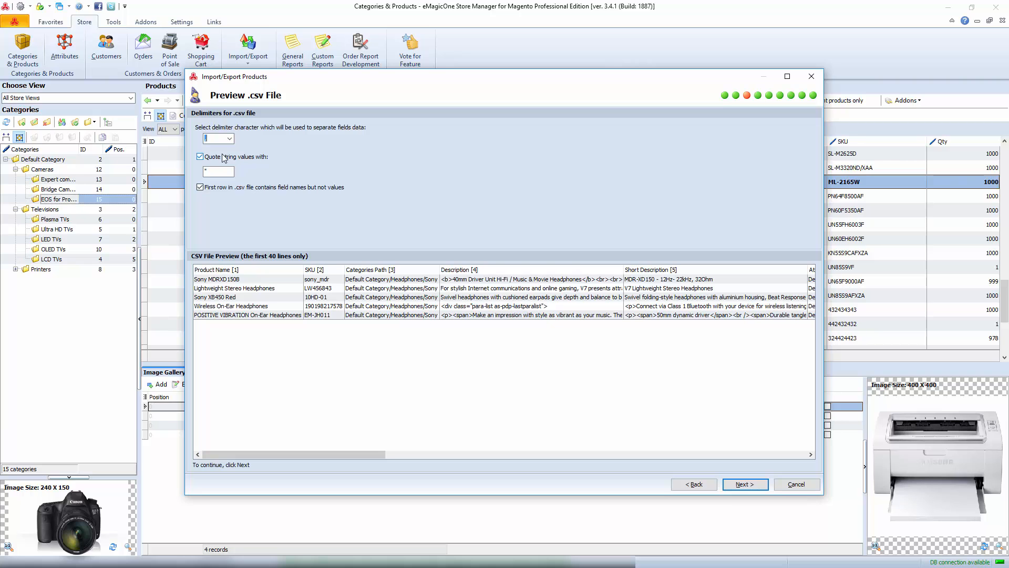
Compare the category and image delimiter settings with the Categories Path and Media Gallery columns in the CSV preview
drag(295, 454, 318, 458)
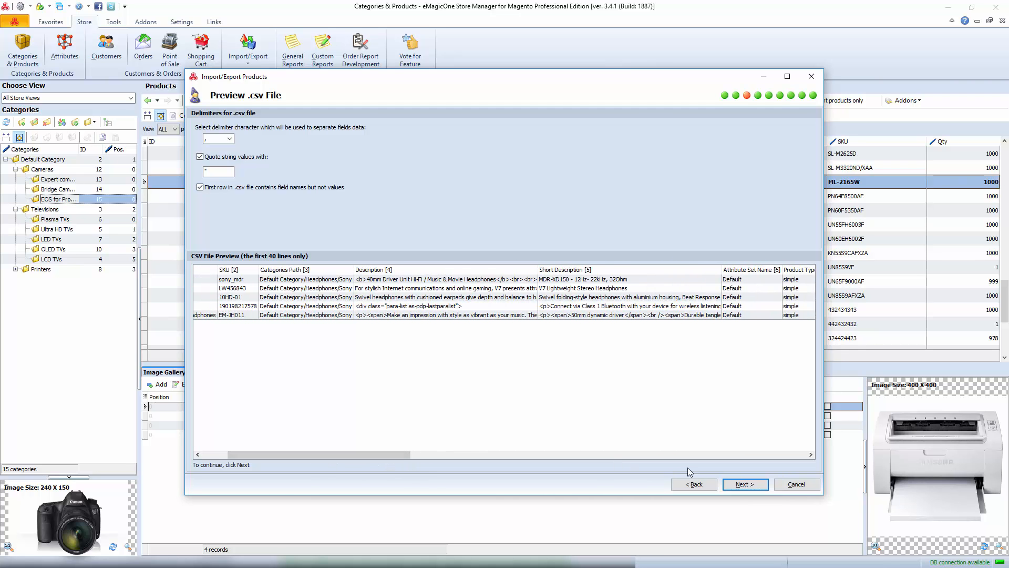
click(741, 484)
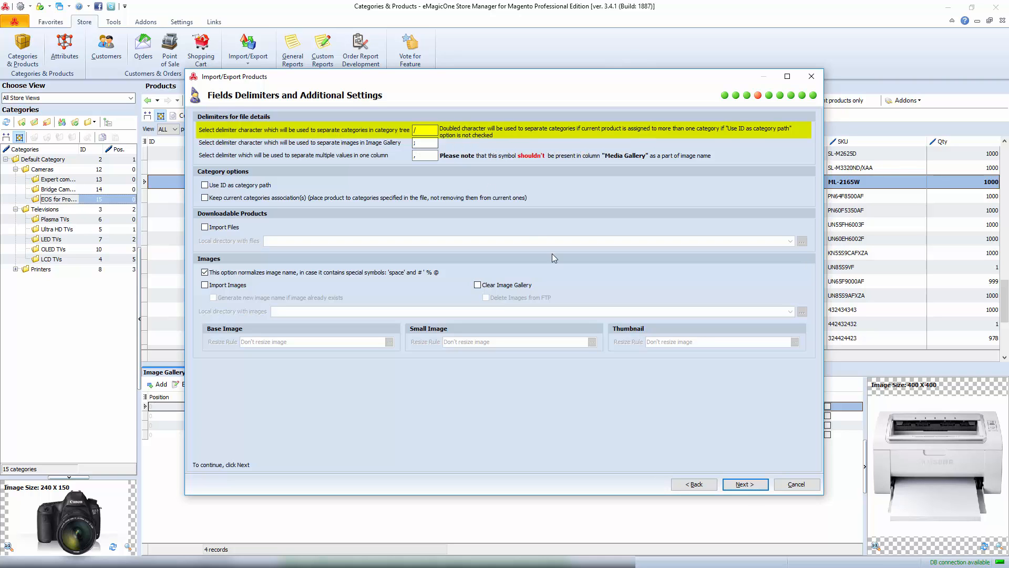
click(692, 485)
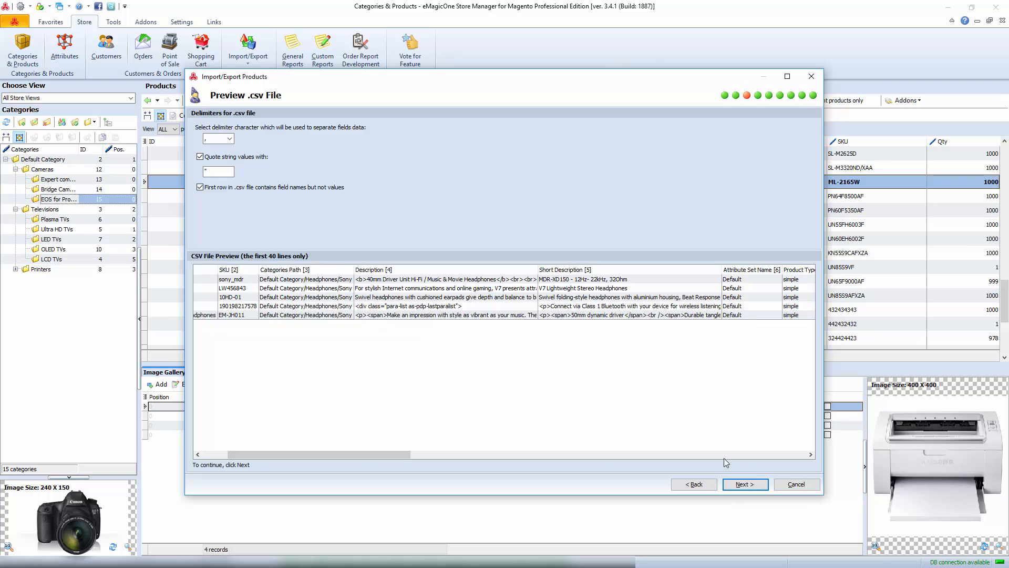
click(752, 485)
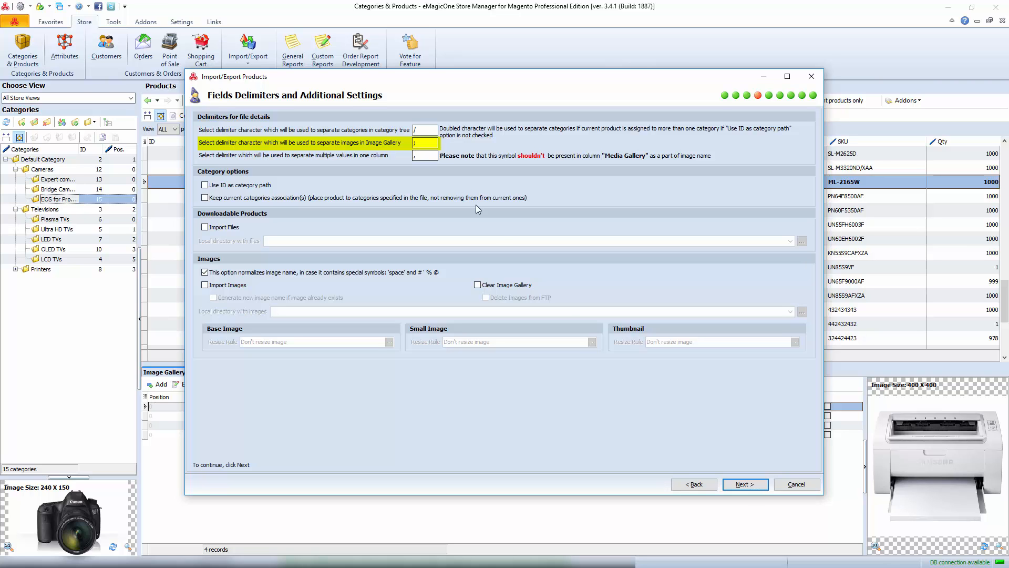
click(684, 486)
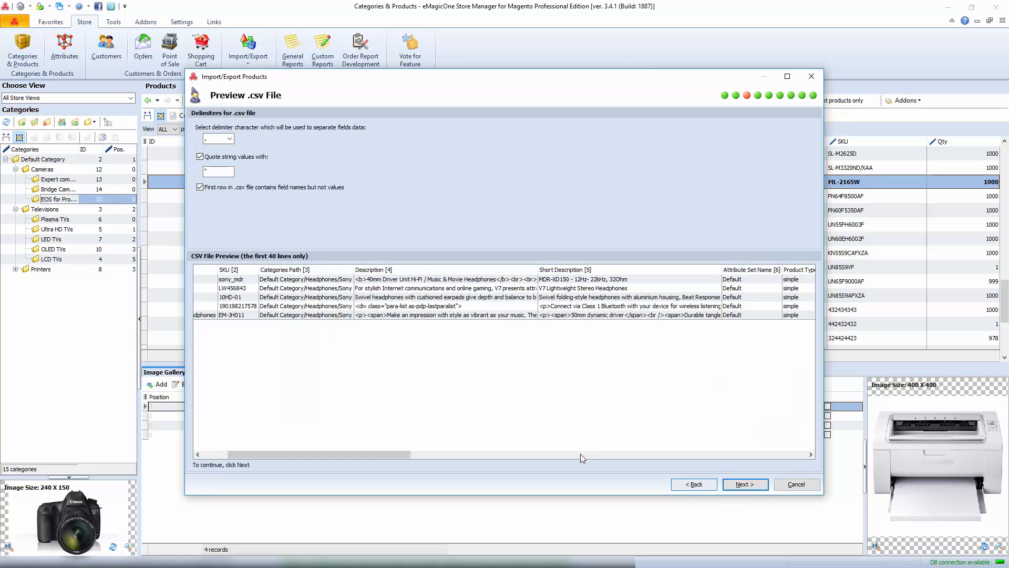
drag(389, 455, 689, 482)
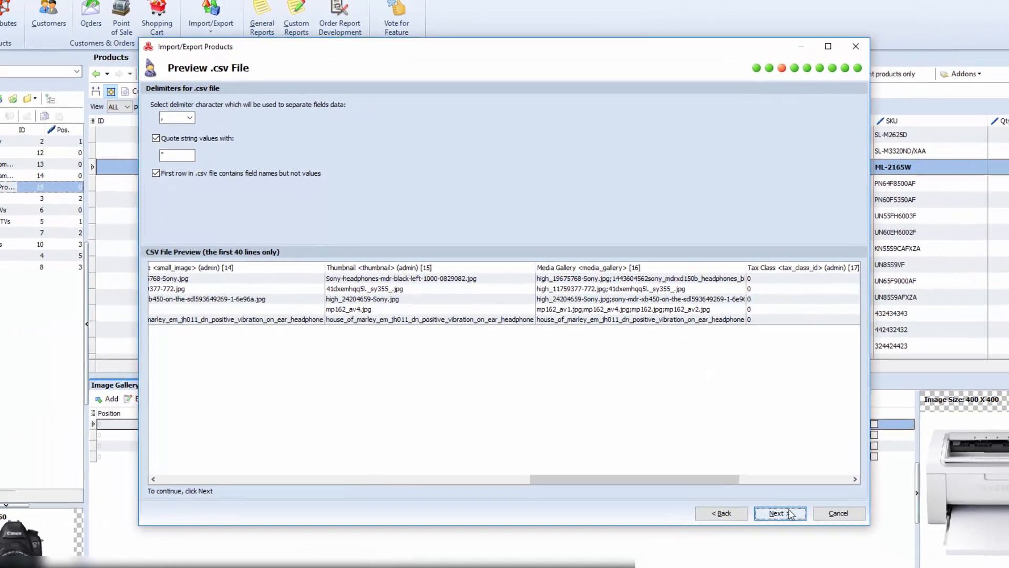
Enable image import with the Desktop's Headphones folder as the local image directory and continue to the store view selection
click(788, 513)
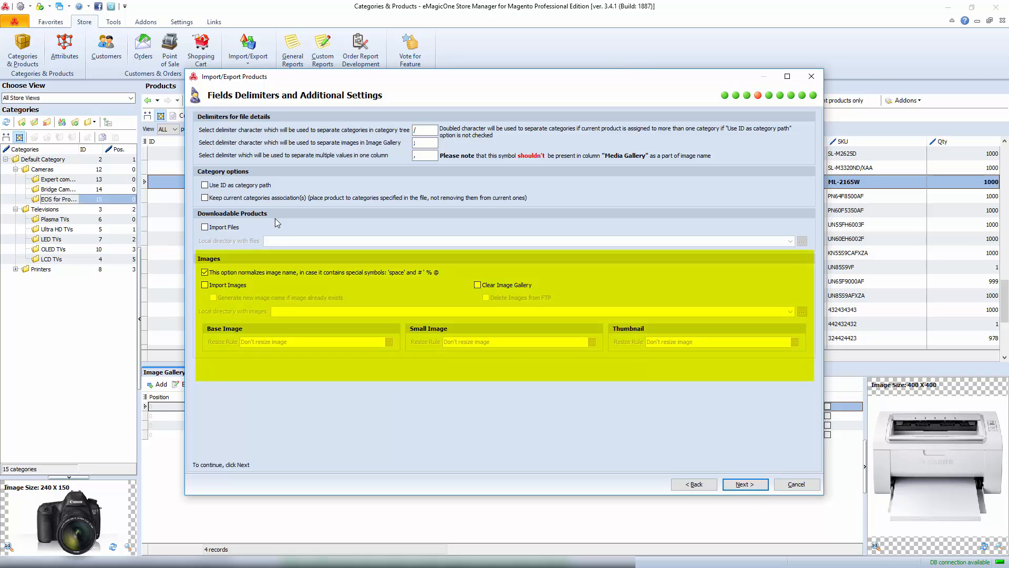
click(239, 286)
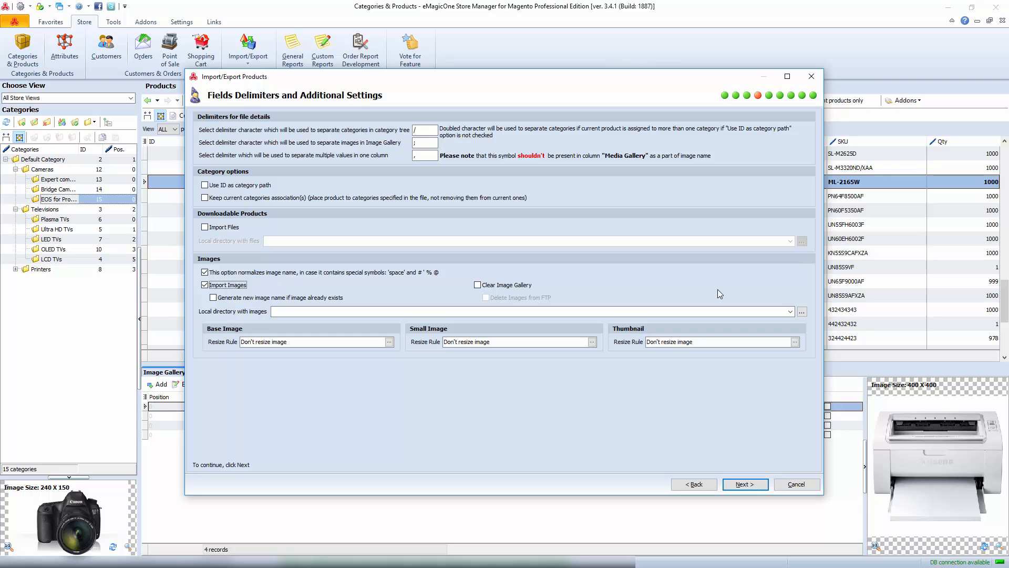
click(802, 312)
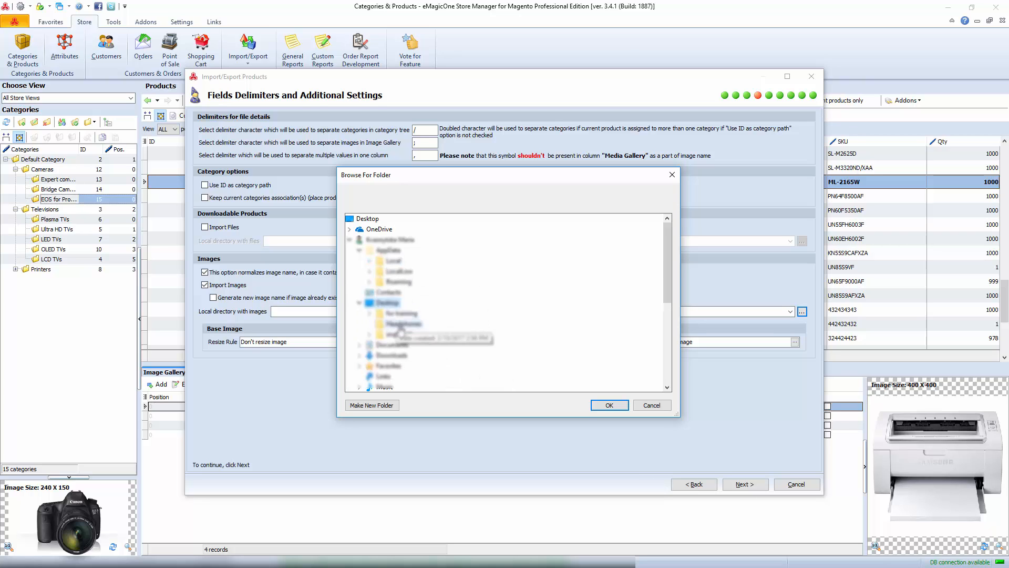
click(609, 405)
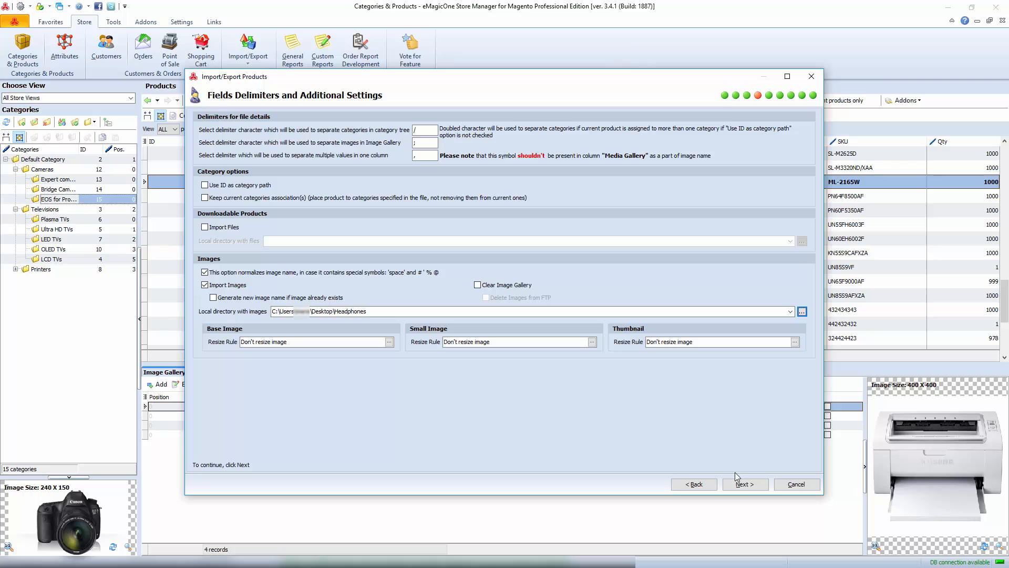
click(744, 485)
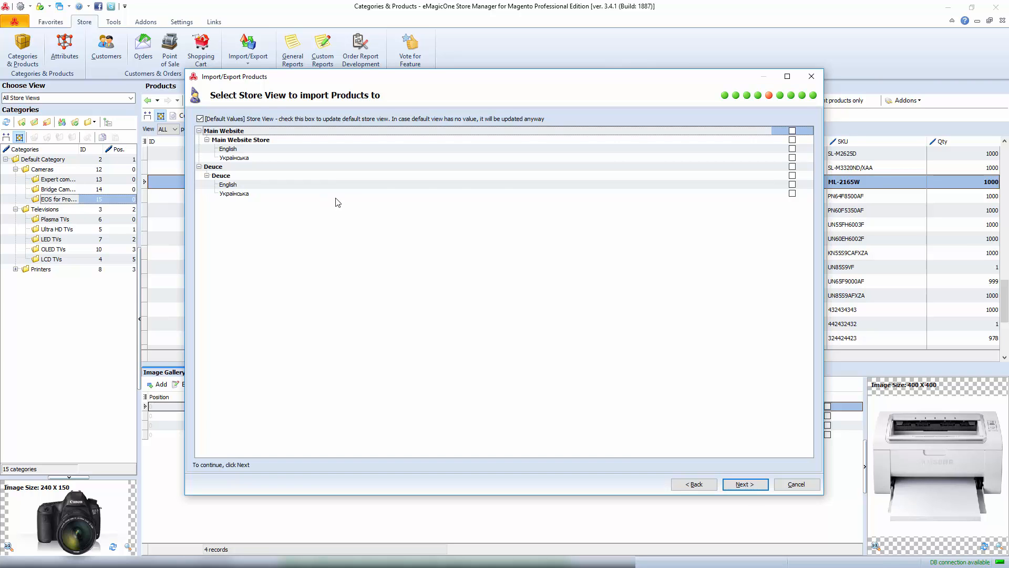
Try adding the Deuce English store view as an import target and clear that selection again
click(792, 184)
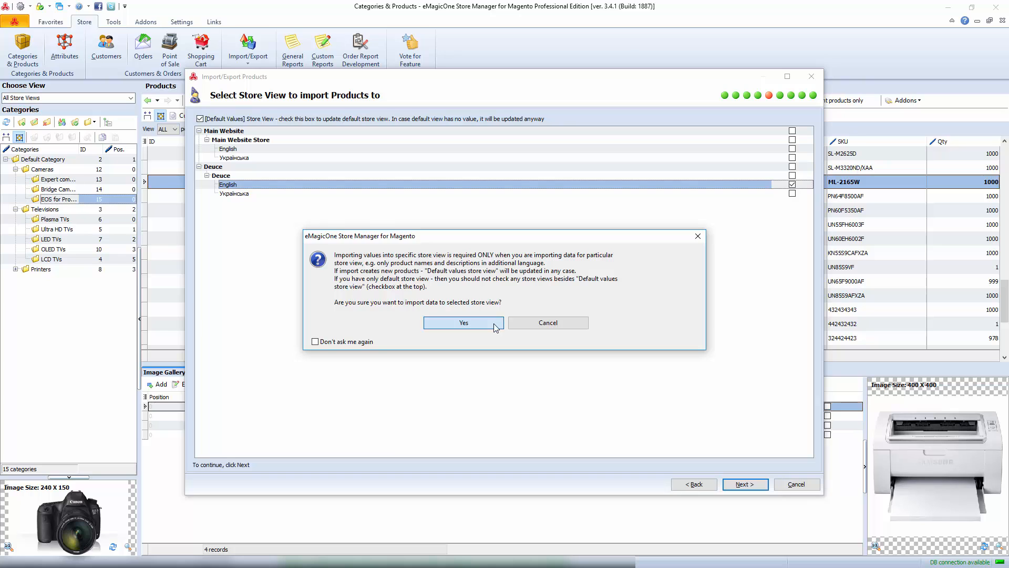
click(494, 325)
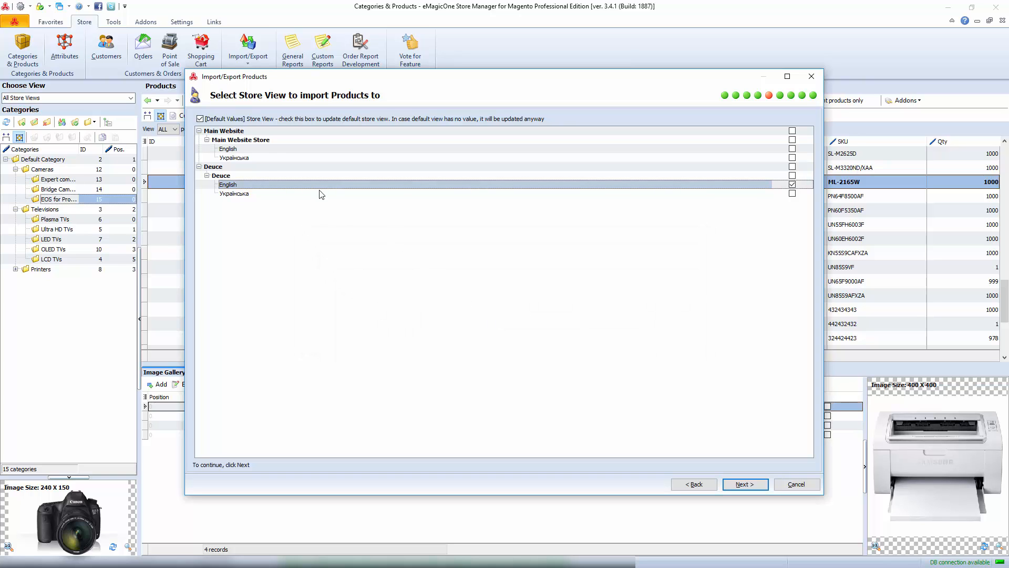
click(203, 119)
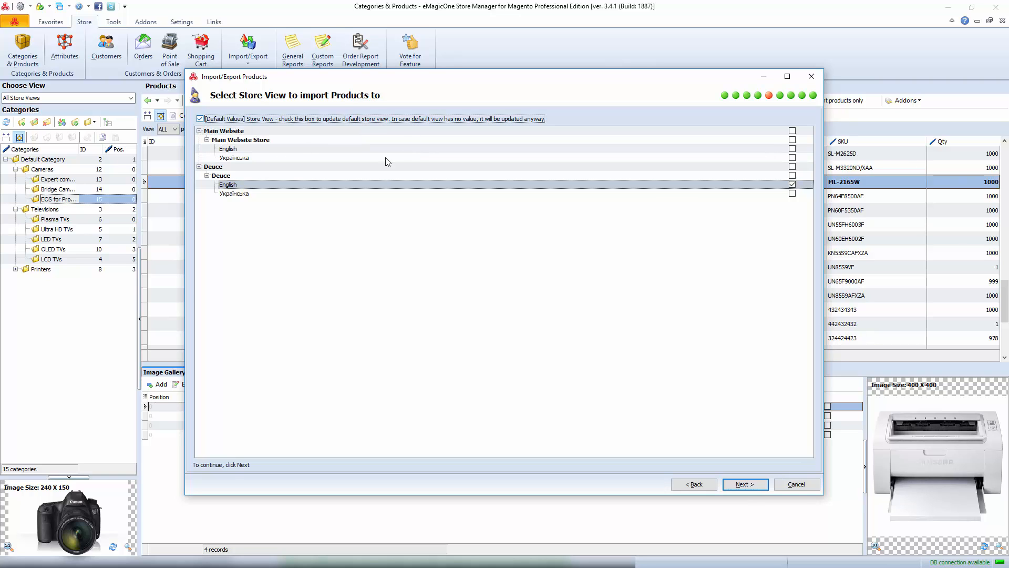
click(792, 186)
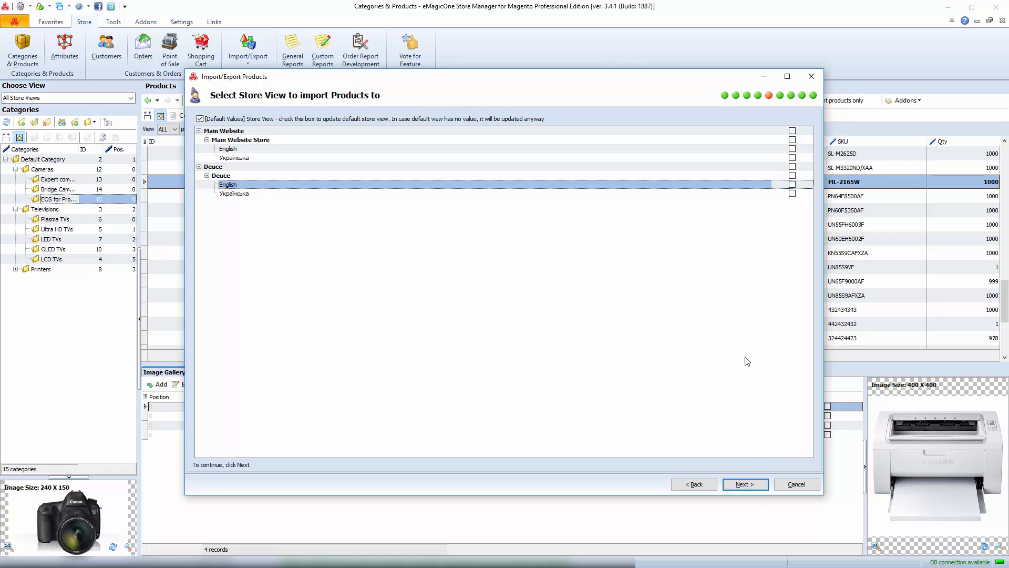
Accept the store view and base format settings, and link the Name database field to the Product Name CSV column
click(758, 486)
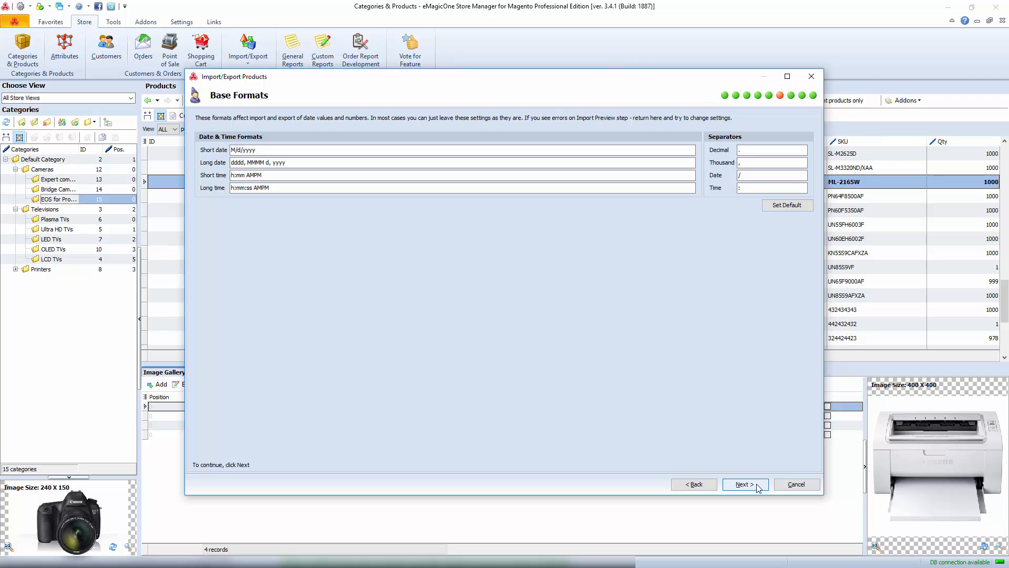
click(759, 488)
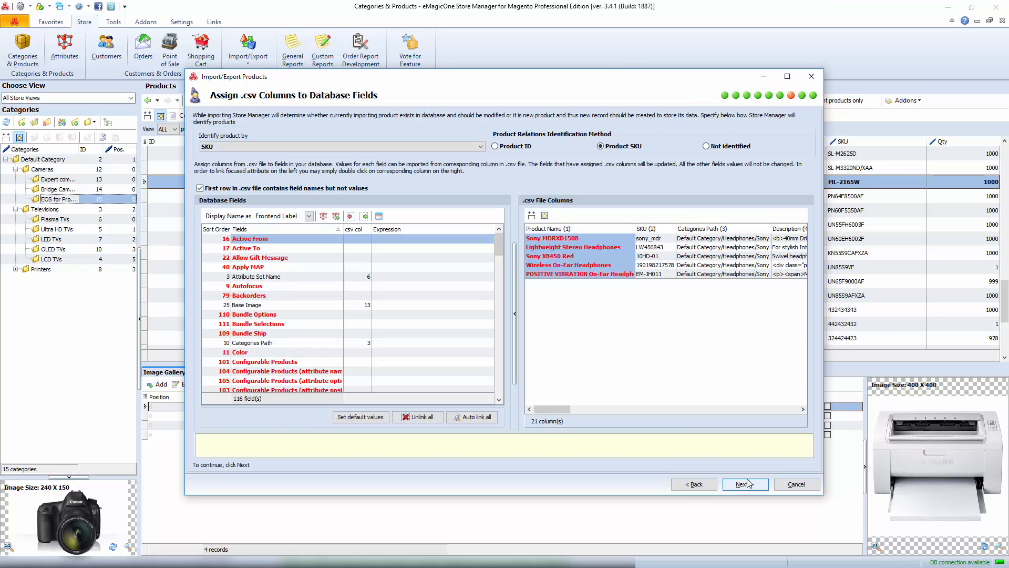
drag(499, 253, 437, 334)
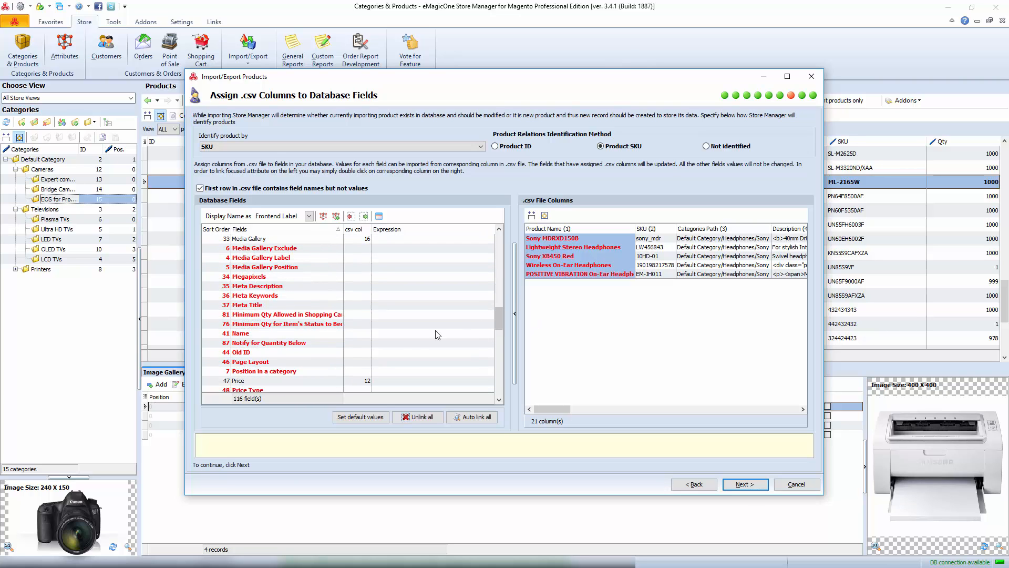
click(339, 334)
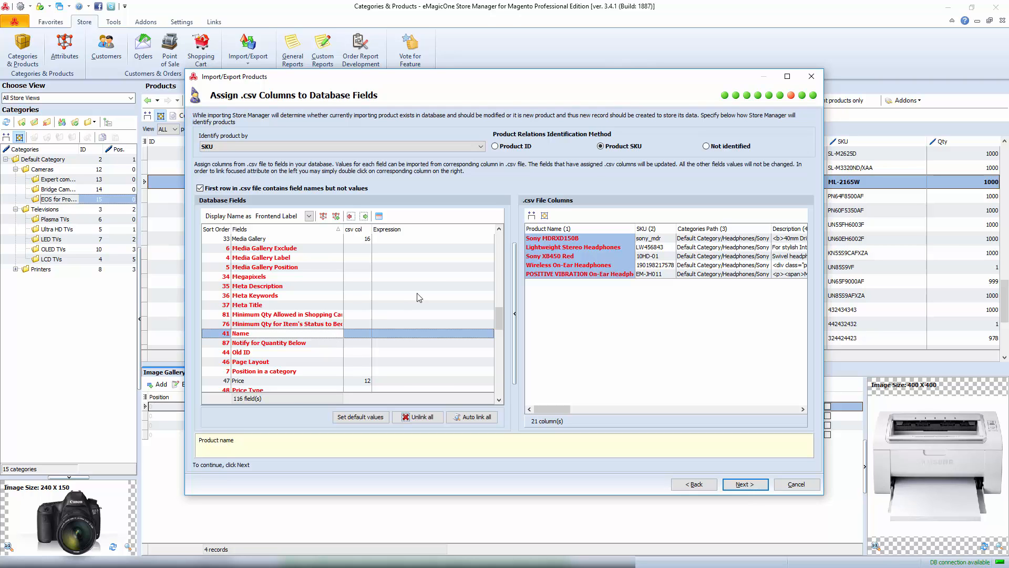
double_click(554, 232)
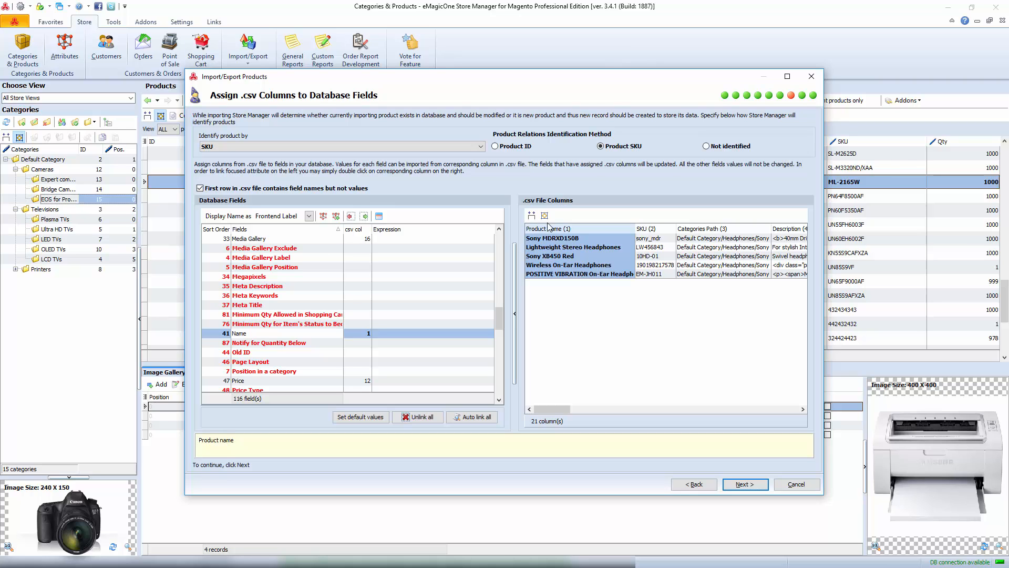
Review the product identification options and compare the SKU values of the products in the CSV preview
click(480, 148)
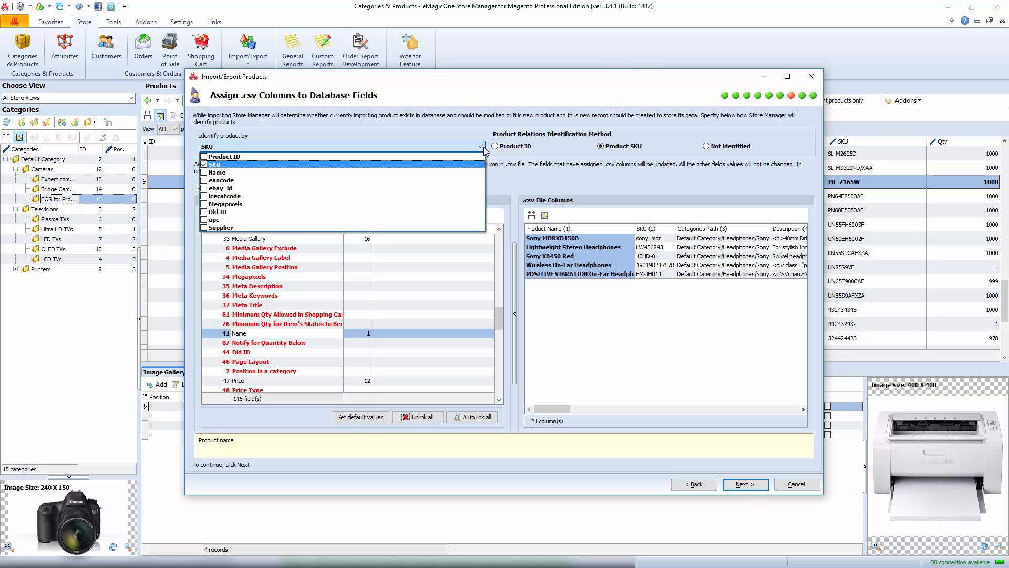
click(664, 277)
click(660, 267)
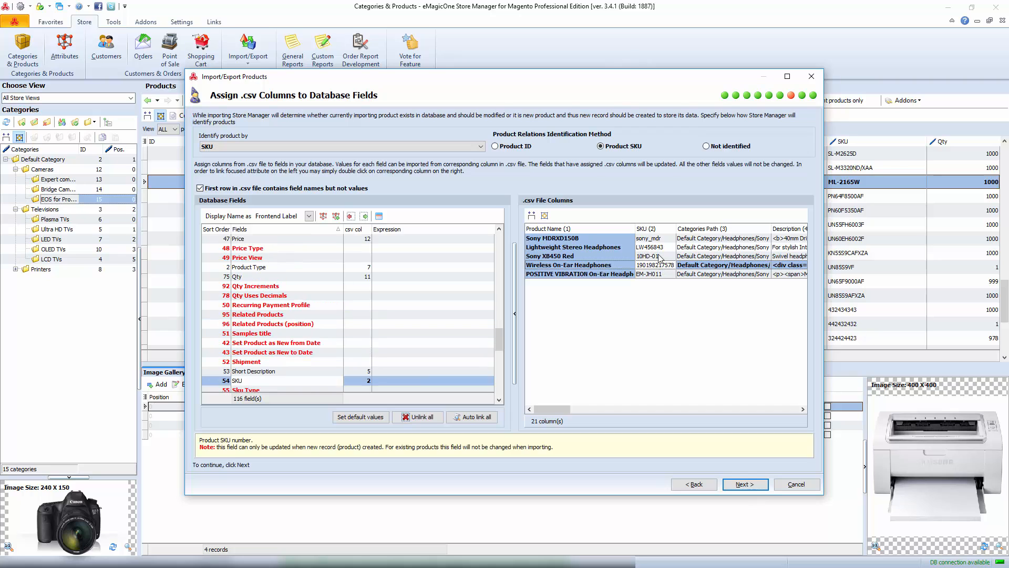
click(658, 255)
click(657, 238)
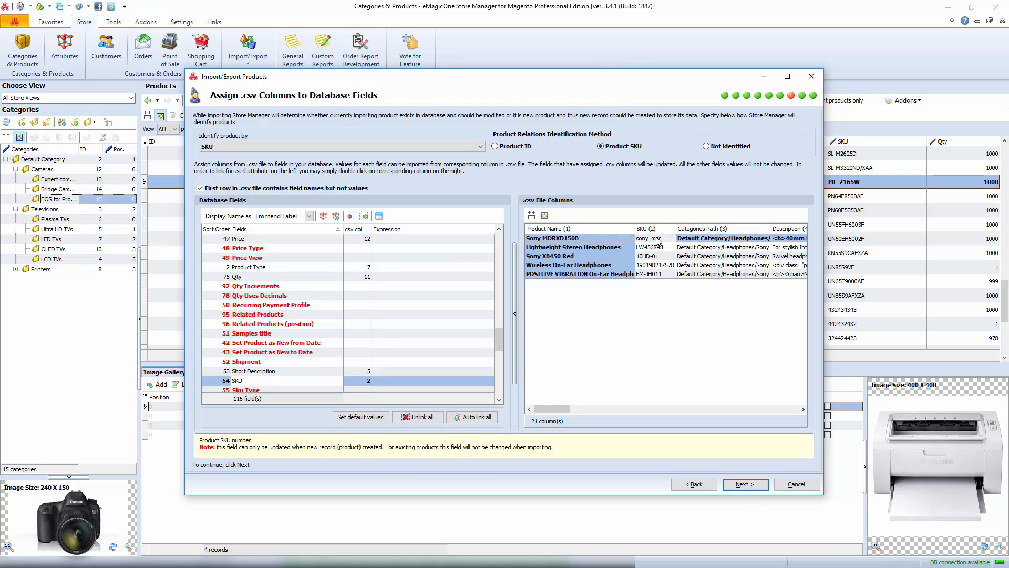
Examine the Expression cells of several database fields, such as Base Image, Bundle Selections, Categories Path and Cost
drag(501, 341, 529, 256)
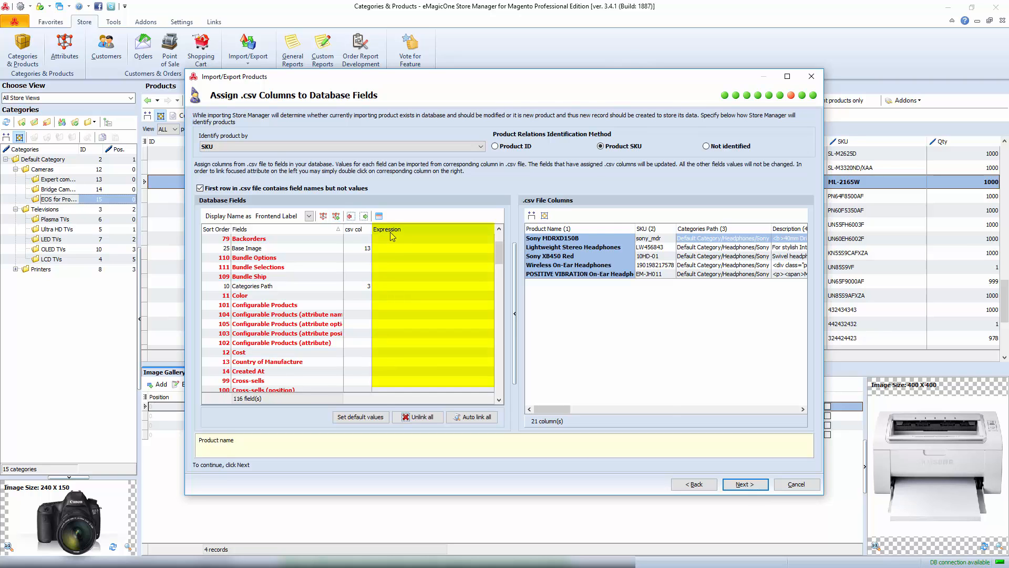
click(393, 247)
click(398, 267)
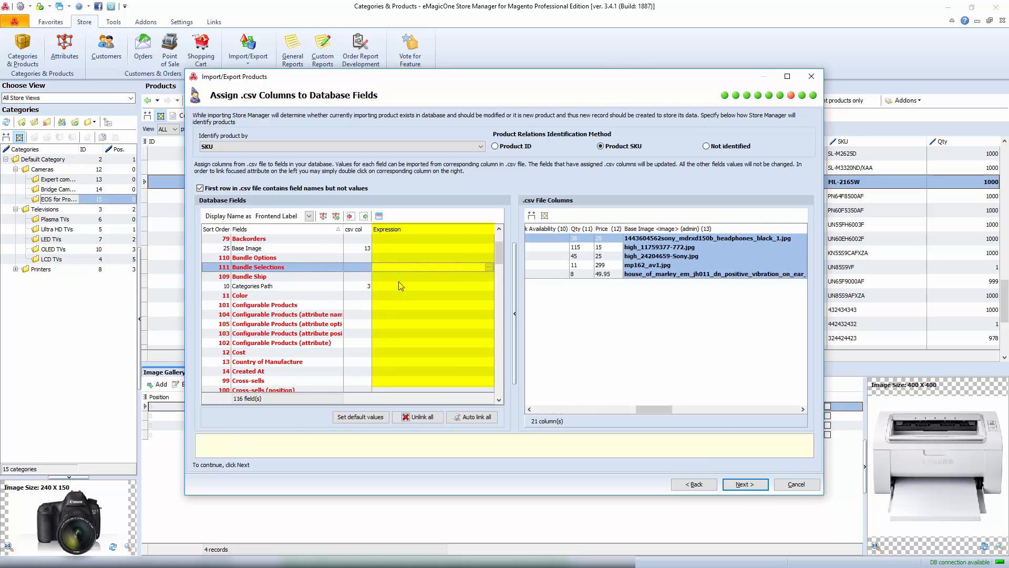
click(401, 286)
click(399, 305)
click(400, 333)
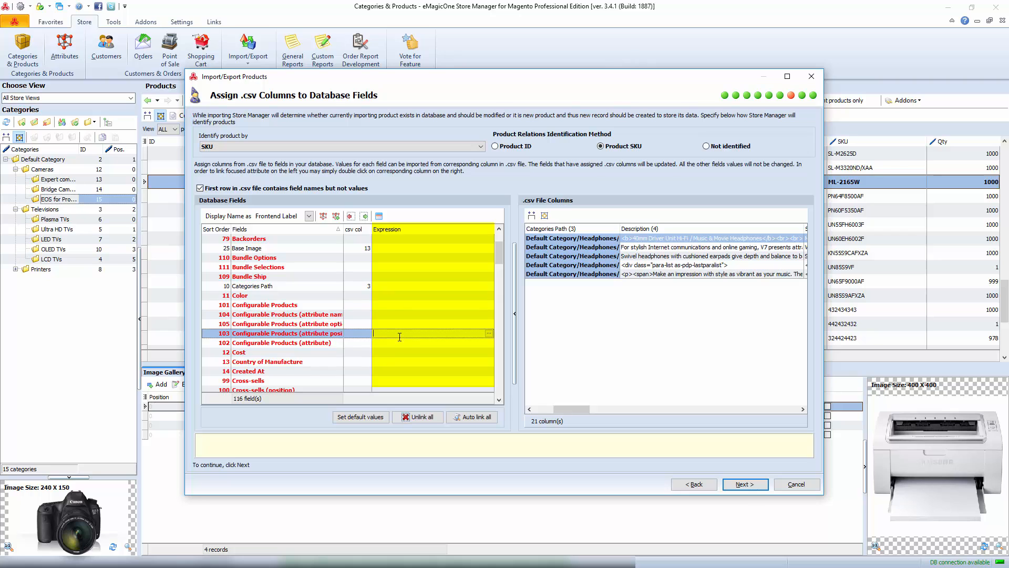
click(397, 353)
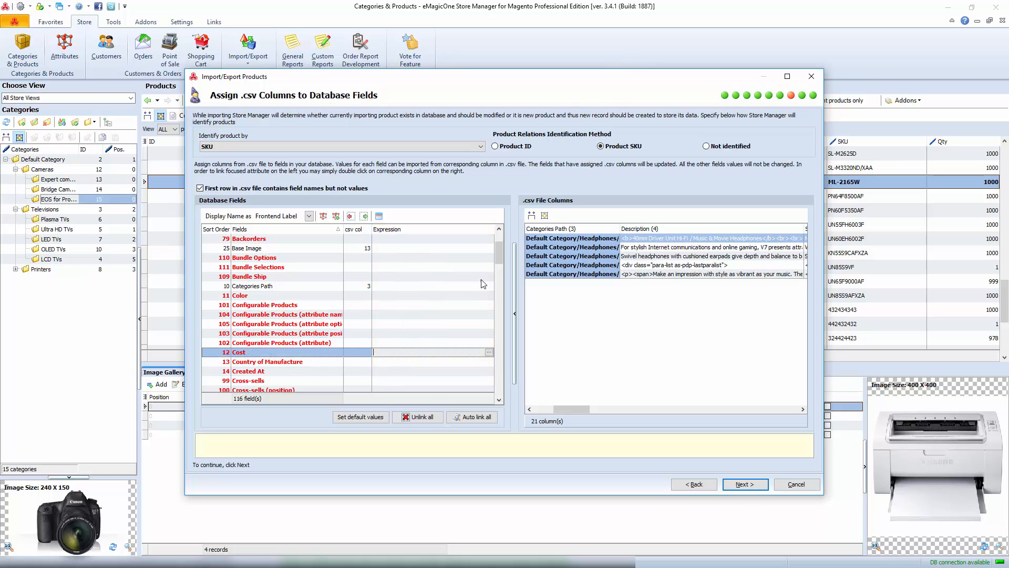
Set the expression of the Supplier database field to 'Sony'
drag(499, 249, 515, 354)
click(424, 353)
click(424, 353)
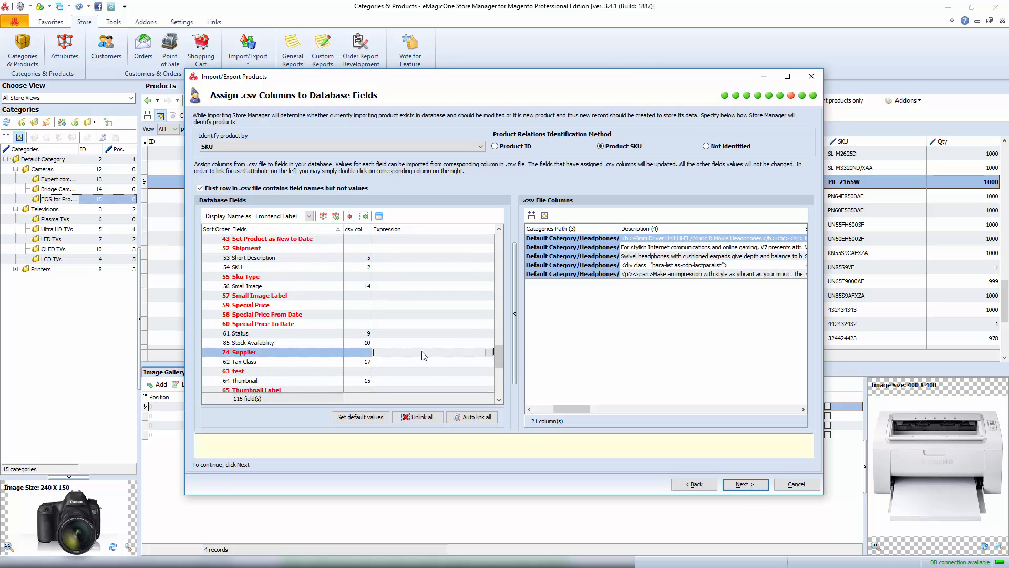
text('Sony')
click(429, 372)
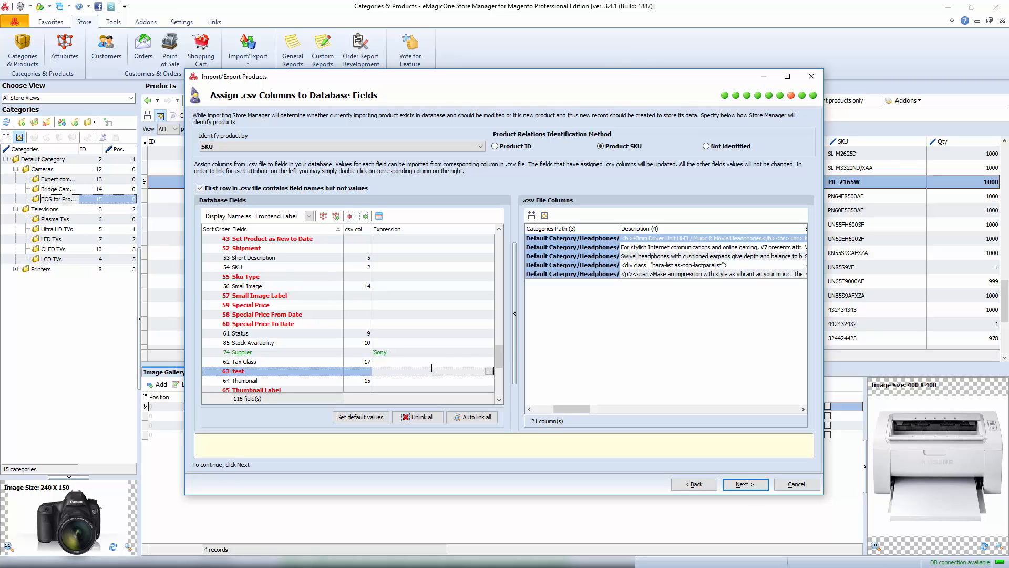
Build the expression [CSV_COL(12)]*1.2 for the Price field, using the CSV Price column, and accept it
drag(501, 354, 500, 328)
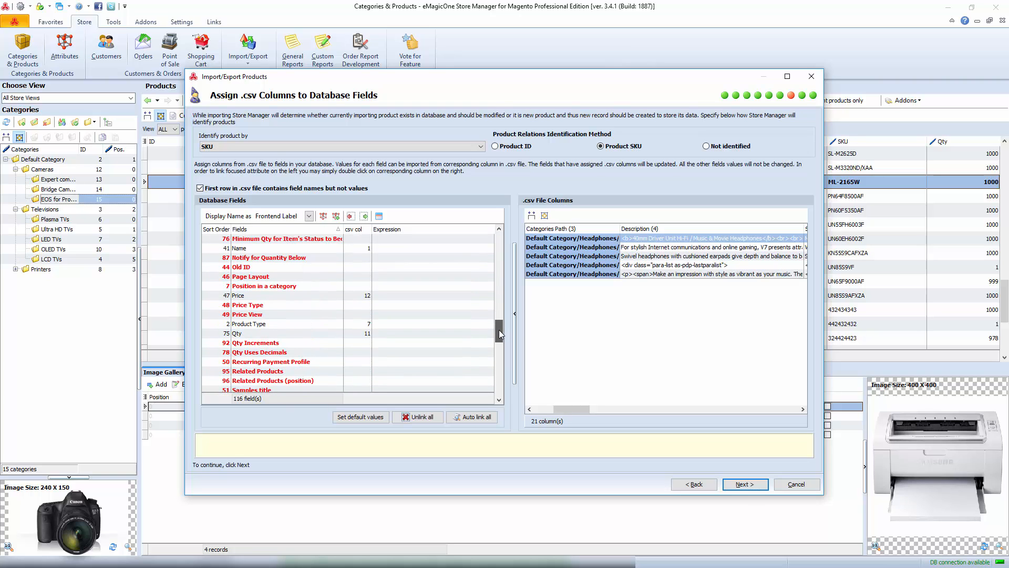
click(388, 297)
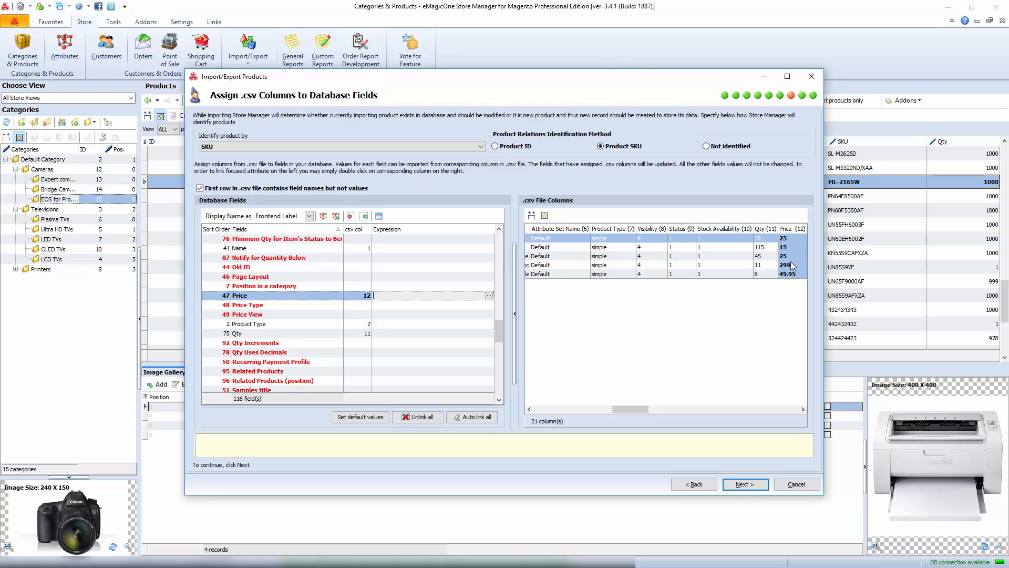
click(488, 296)
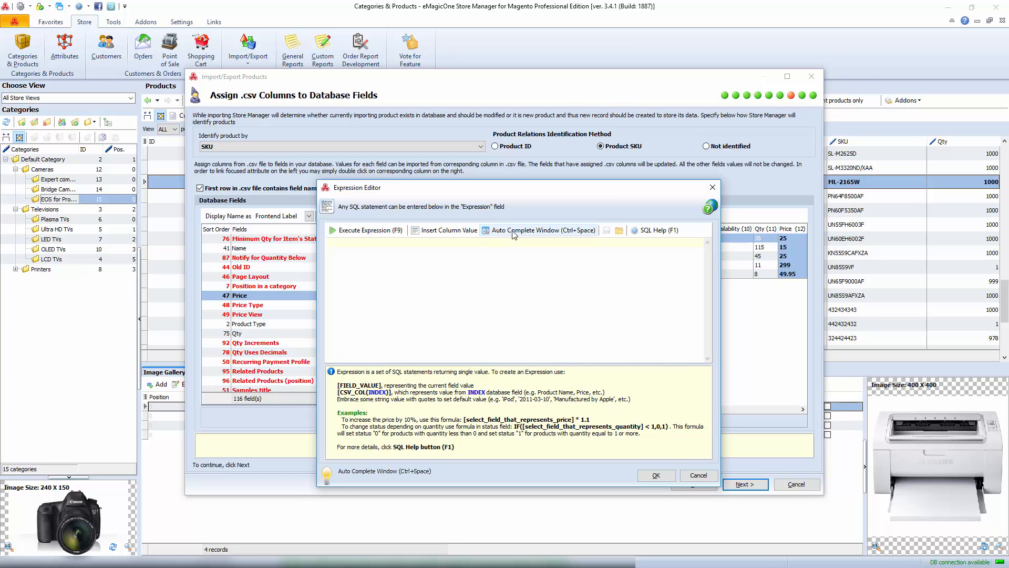
click(541, 230)
double_click(457, 257)
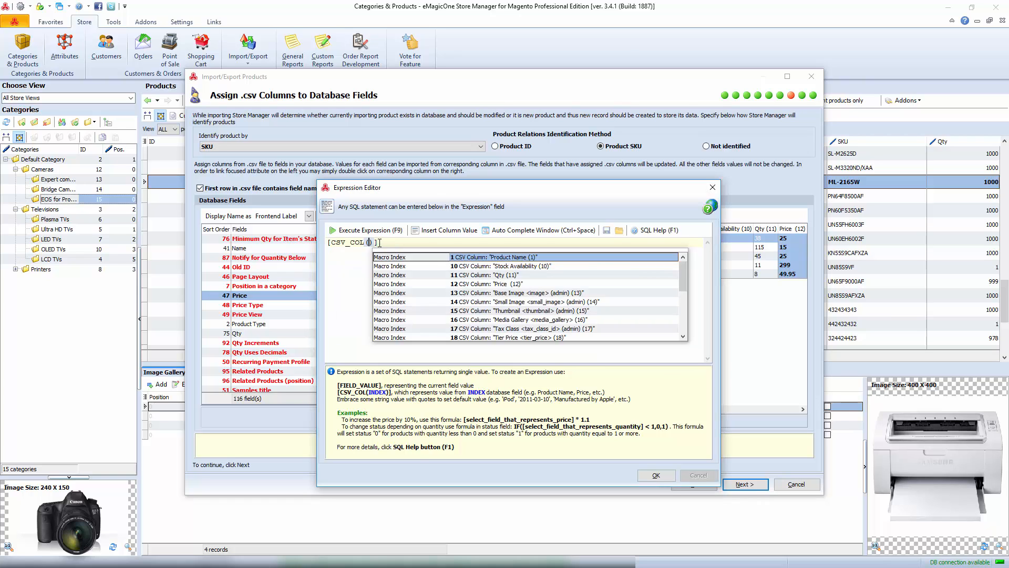
click(462, 285)
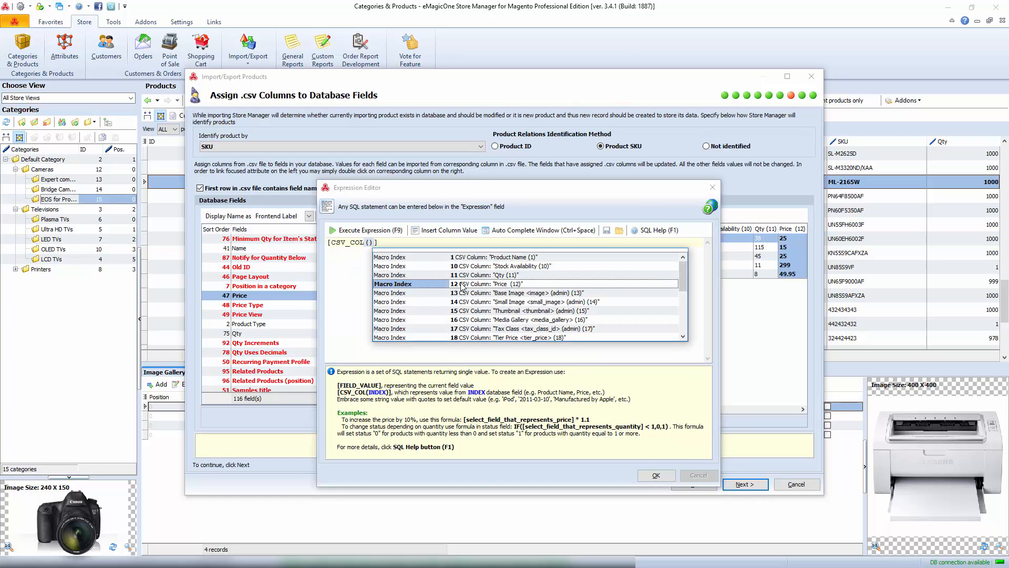
double_click(462, 285)
text(*1.2)
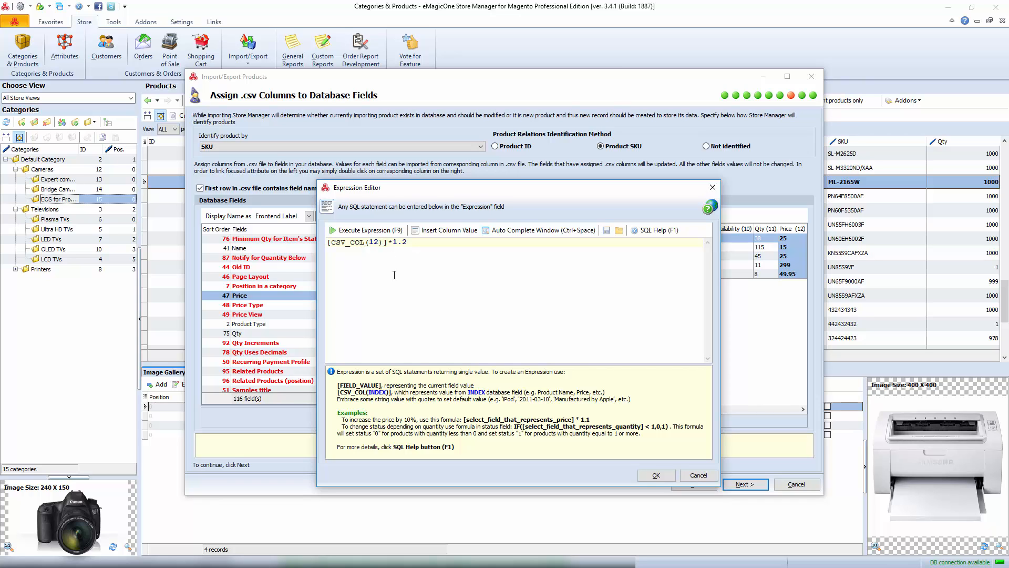
drag(408, 241, 402, 242)
click(416, 262)
click(653, 476)
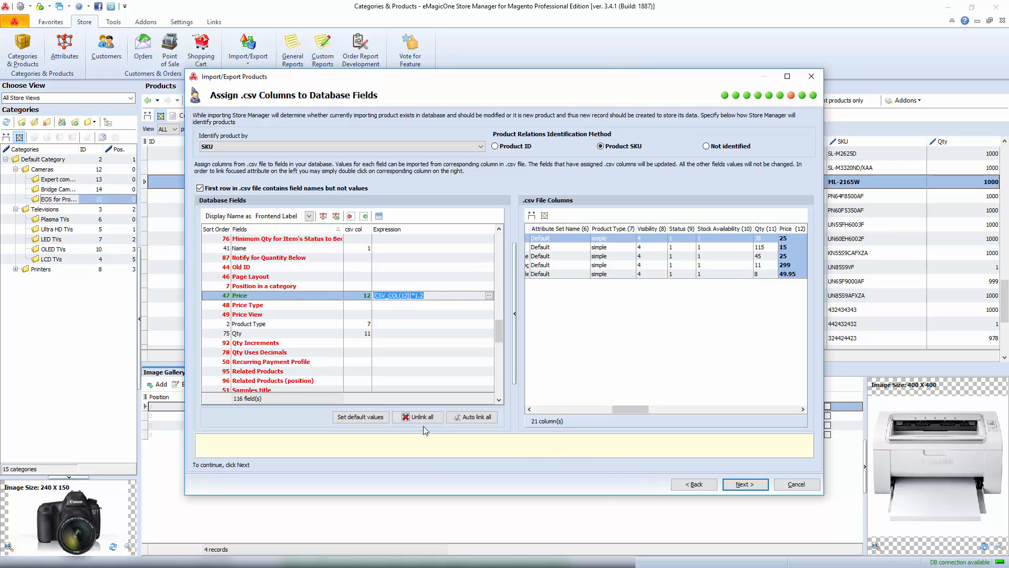
Apply the default values to the database fields and sort the list by CSV column to review the assignments
click(375, 417)
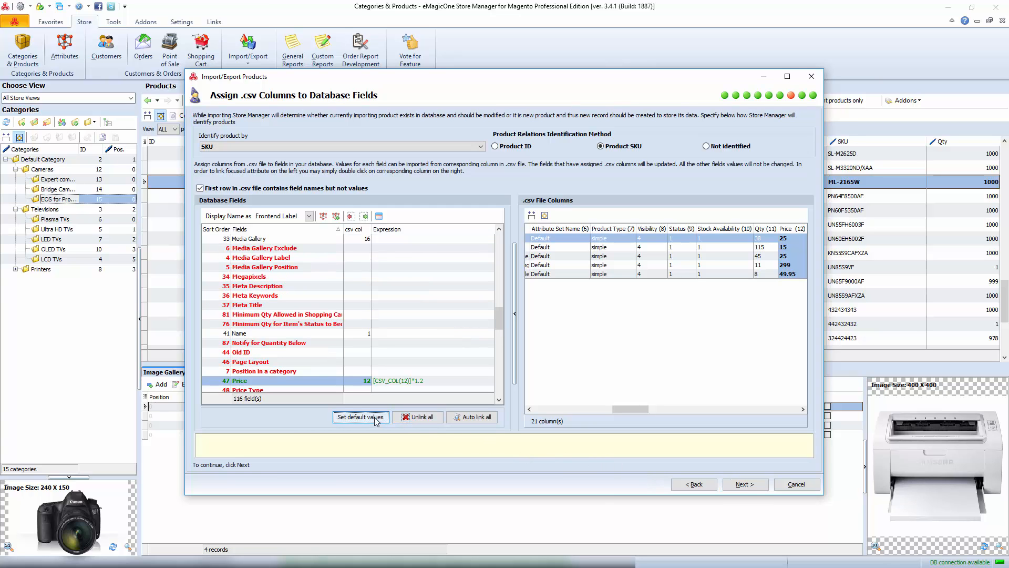
click(352, 231)
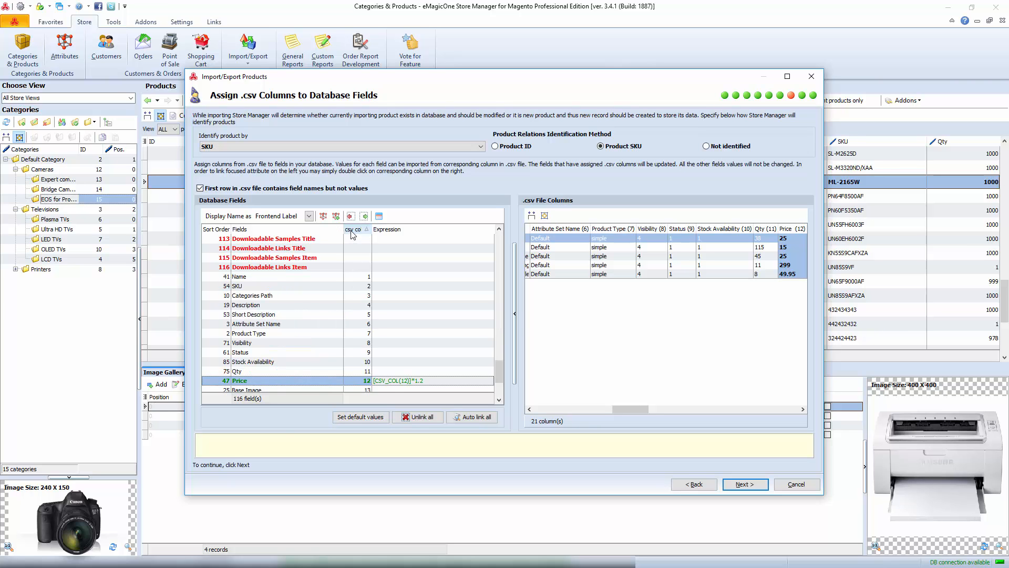
scroll(502, 383, down, 3)
drag(504, 389, 513, 275)
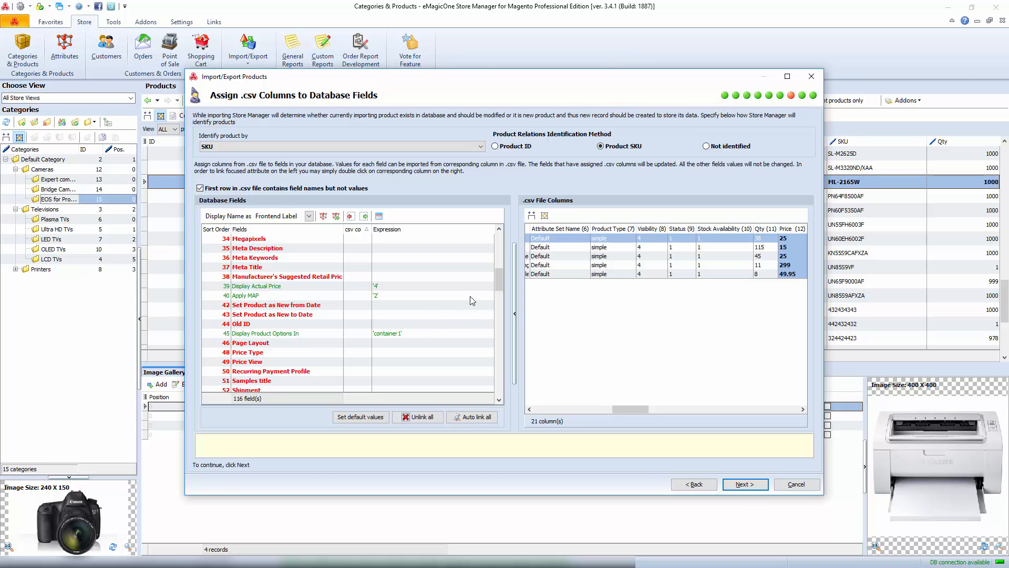
drag(497, 275, 505, 370)
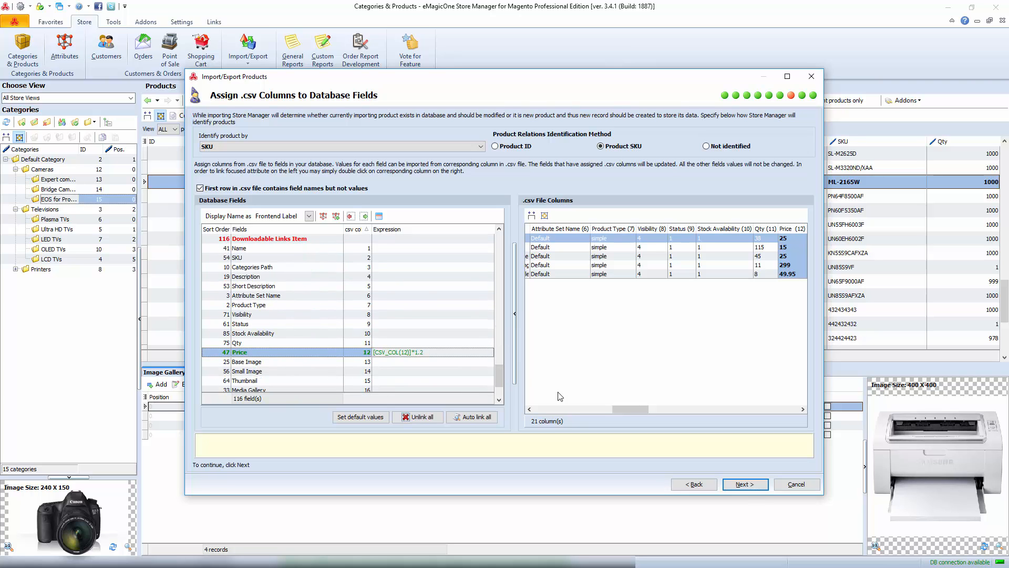
Continue past the import preview to the import options and choose the Just Add import method
click(744, 484)
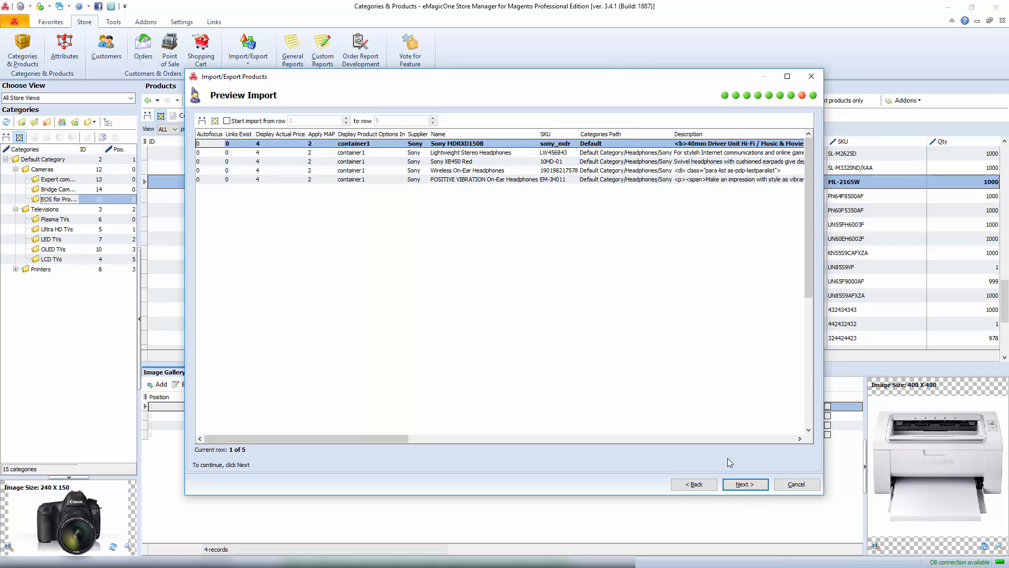
click(752, 484)
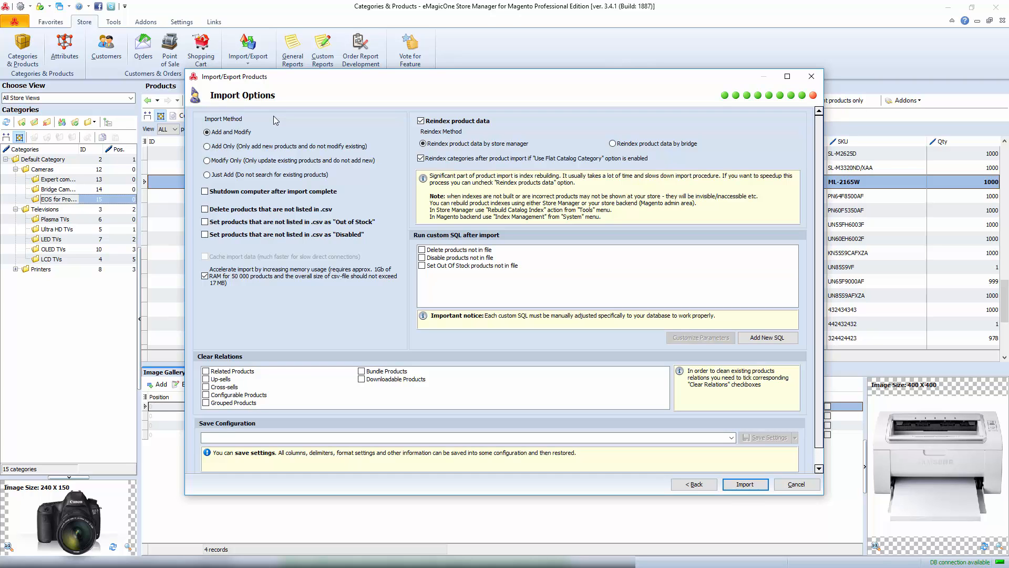
click(248, 175)
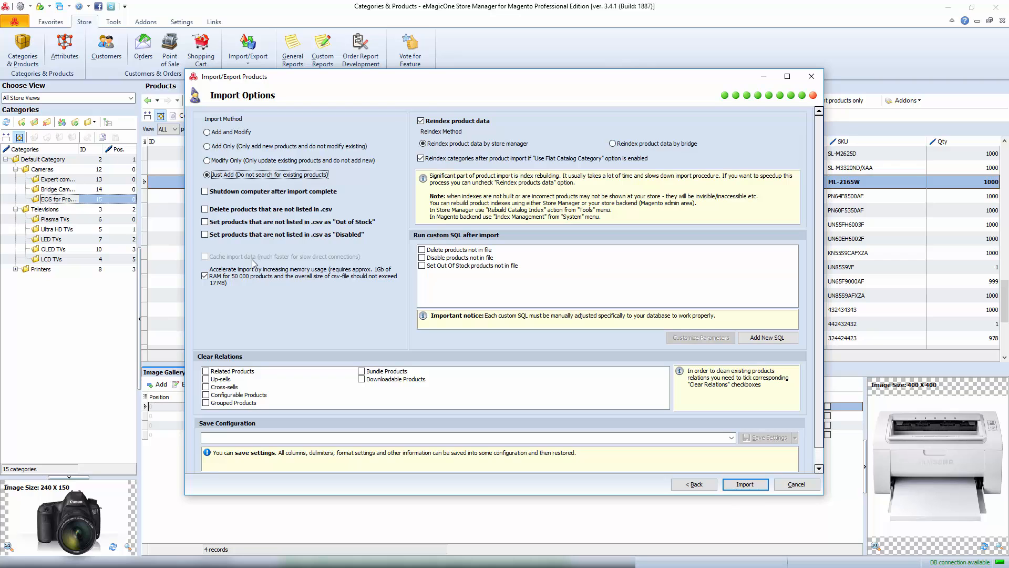
Save the import settings as a configuration named "sony new products"
click(228, 437)
text(son)
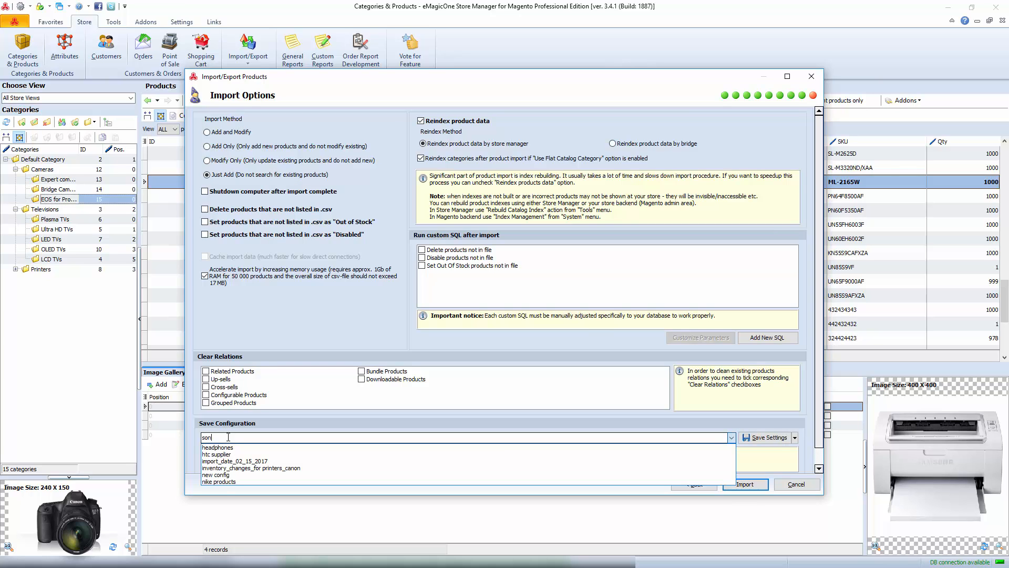
text(y new products)
click(763, 438)
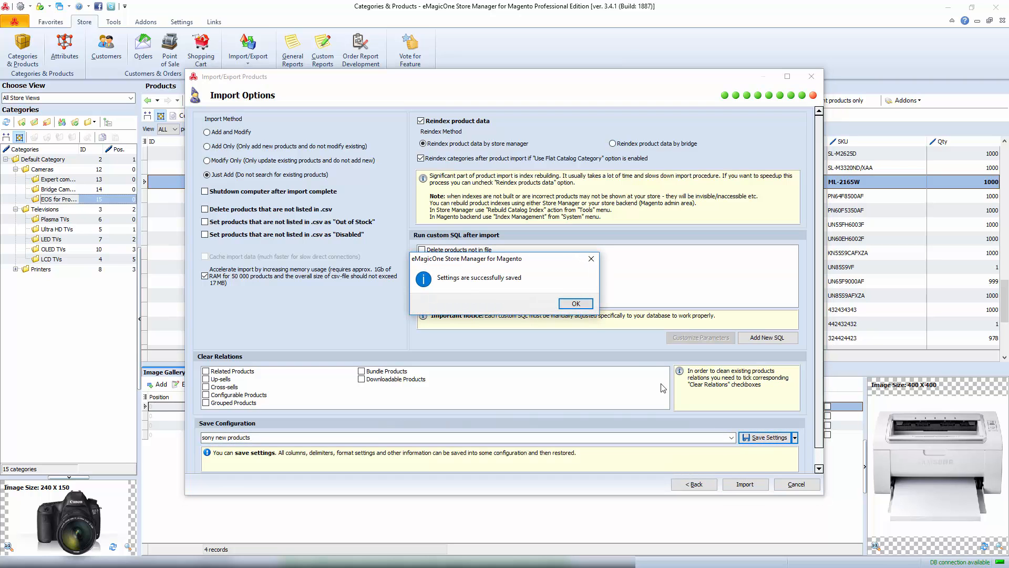
click(578, 304)
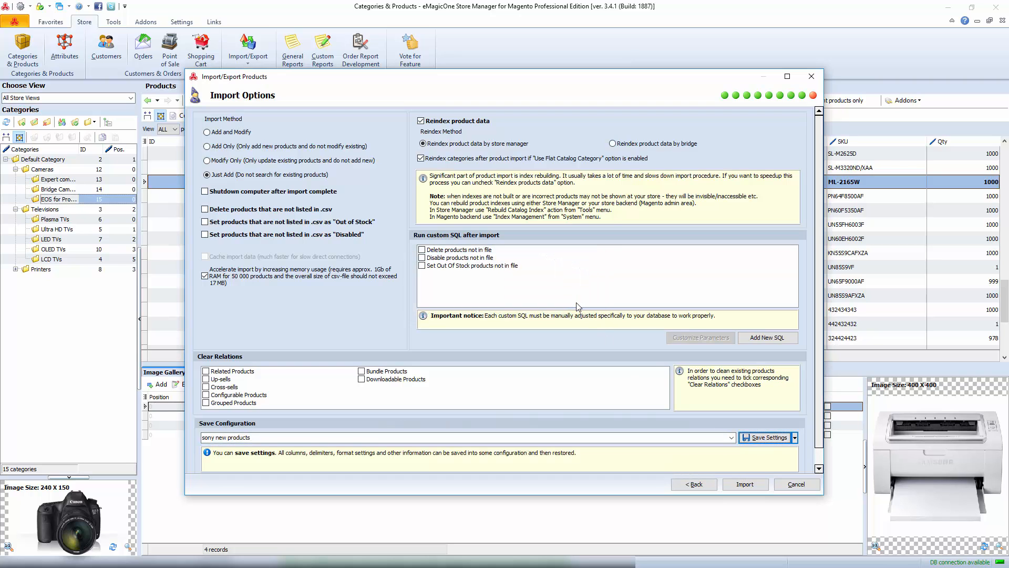
Check the list of saved configurations, then run the import and finish the wizard
click(731, 437)
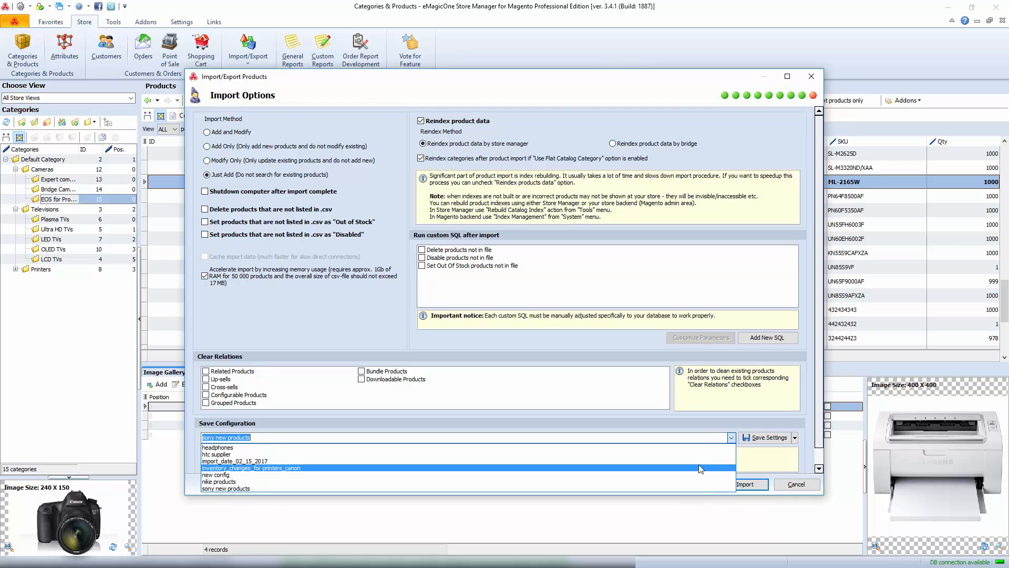
click(707, 424)
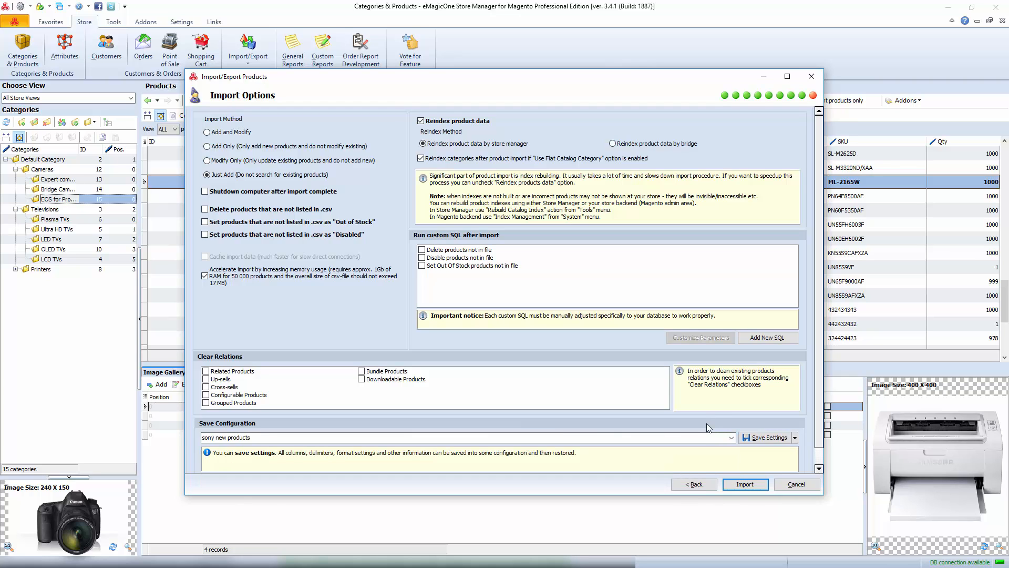
click(760, 486)
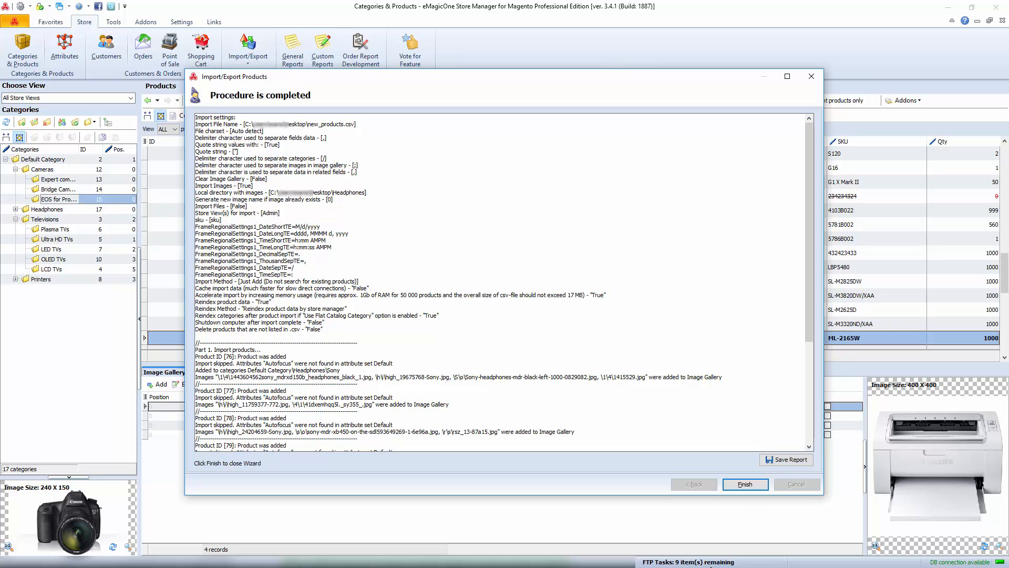
click(744, 484)
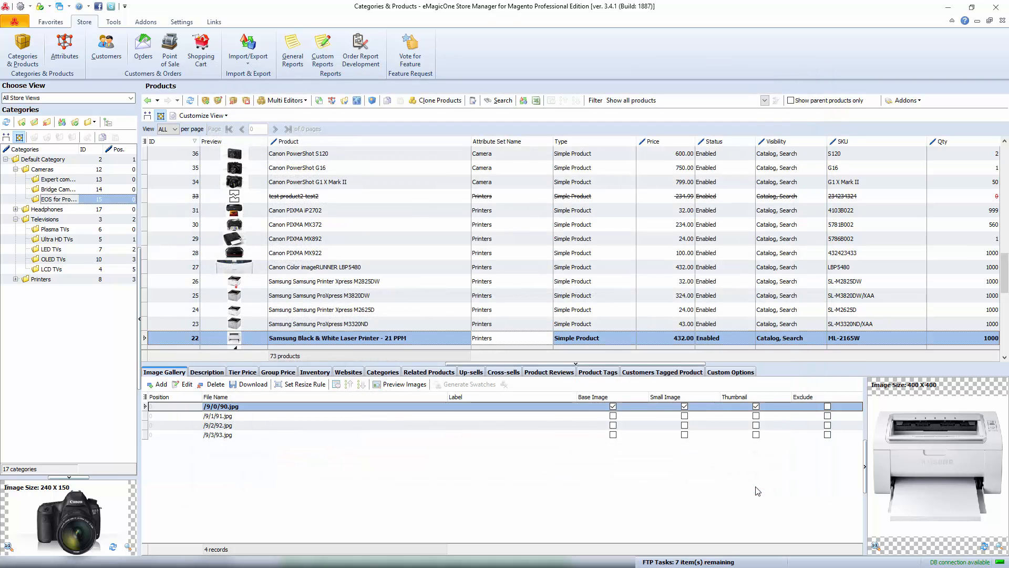
Select the Sony subcategory under Headphones and filter the product list to products from the selected category
click(16, 209)
click(48, 220)
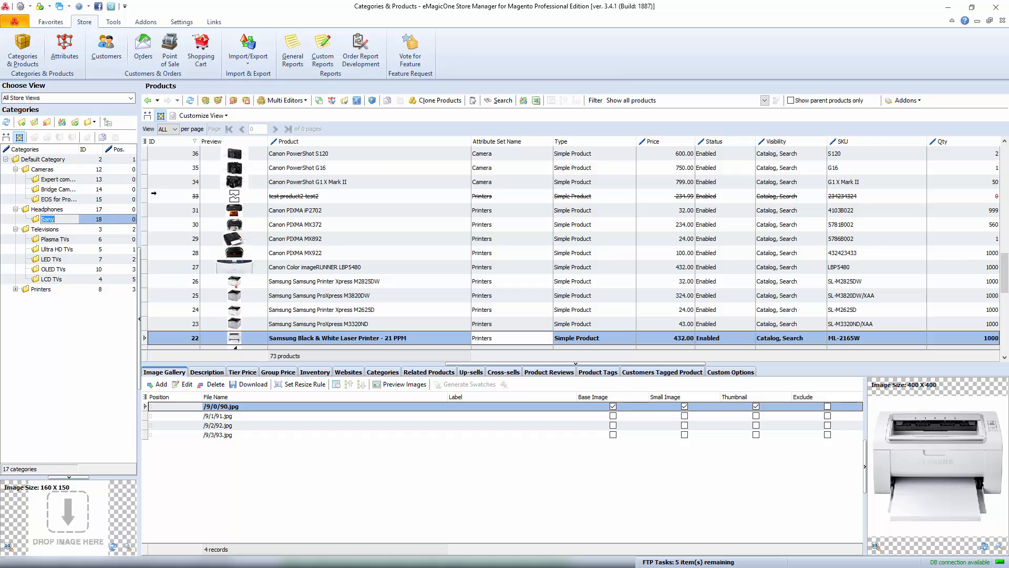
click(613, 100)
click(621, 119)
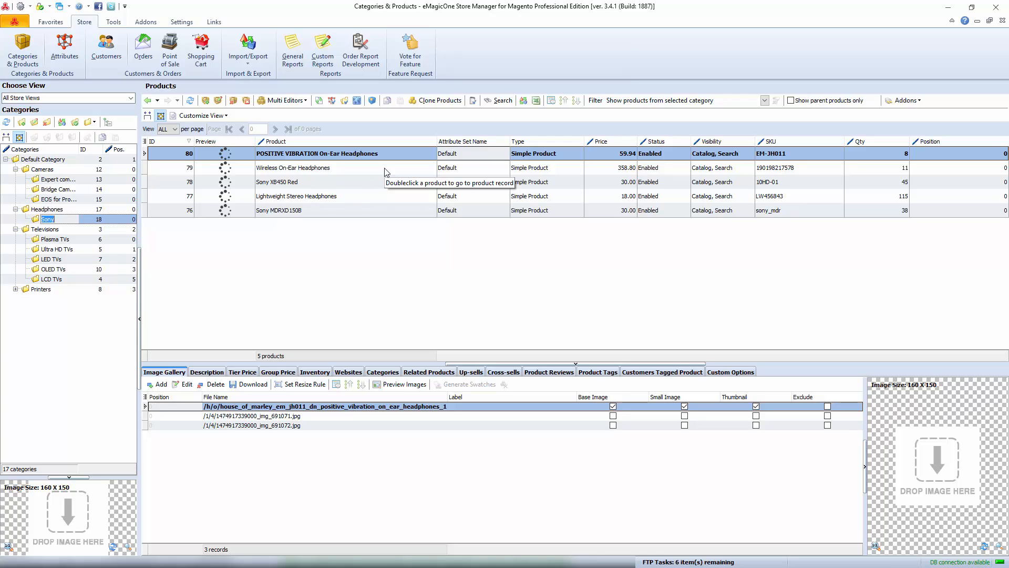
Go through the imported headphone products and open the store page of Sony MDRXD150B in the browser
click(385, 169)
click(385, 168)
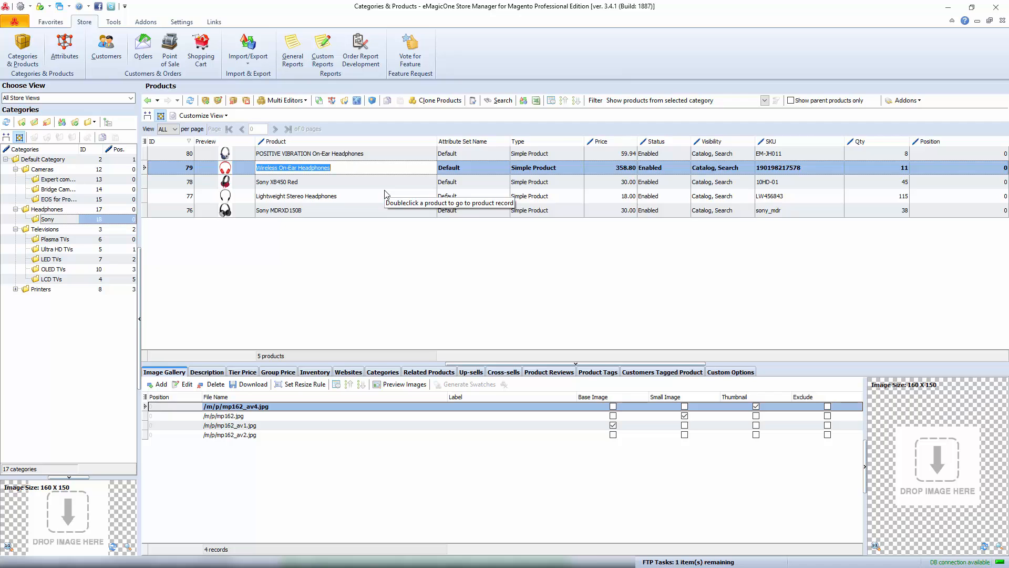
click(385, 195)
click(377, 210)
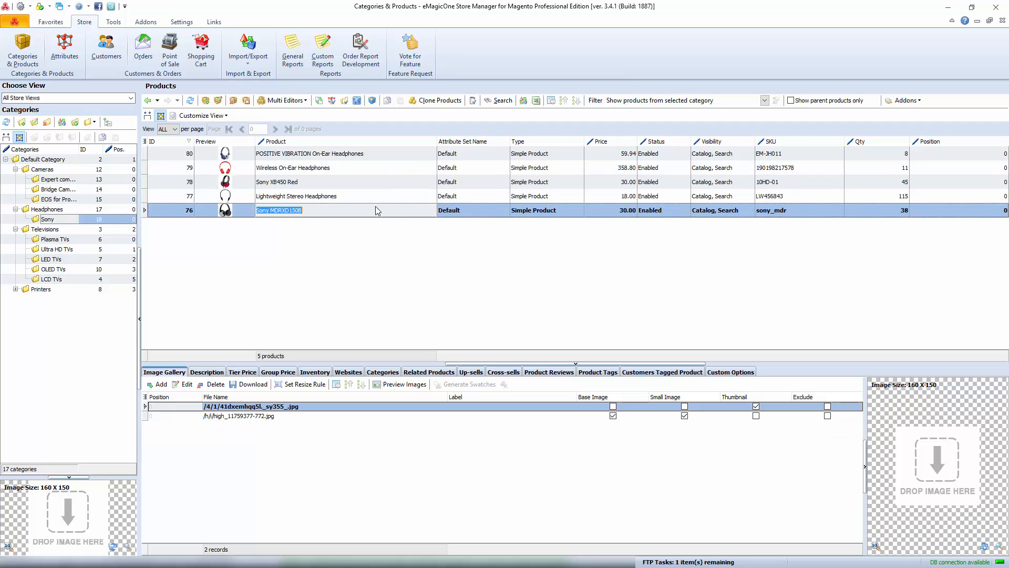
right_click(455, 211)
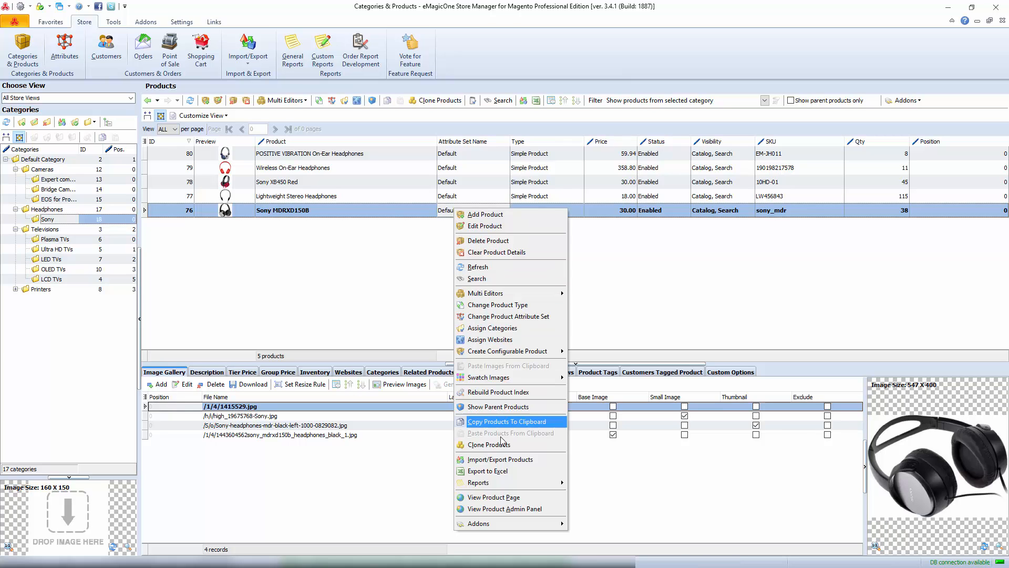
click(512, 498)
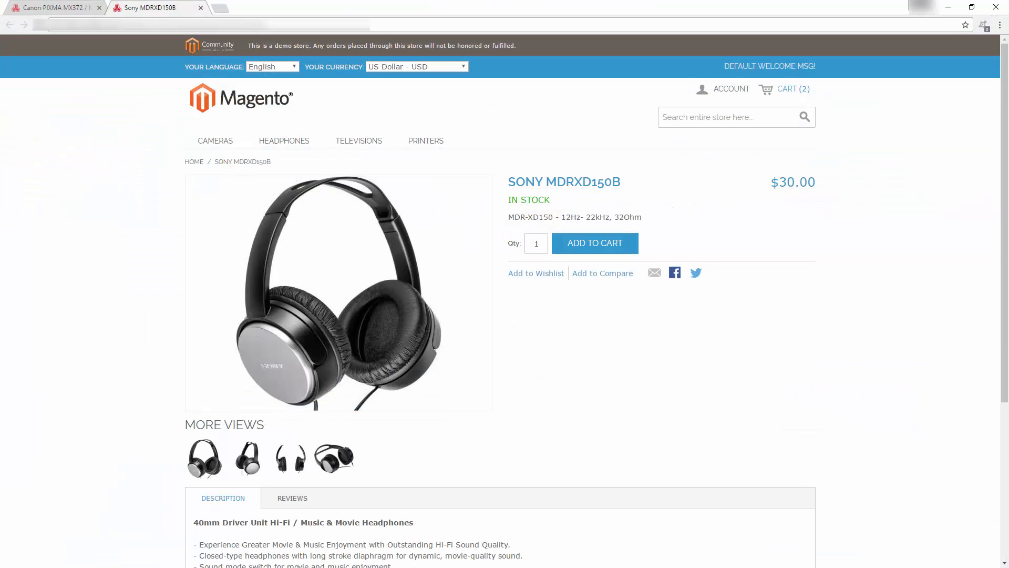